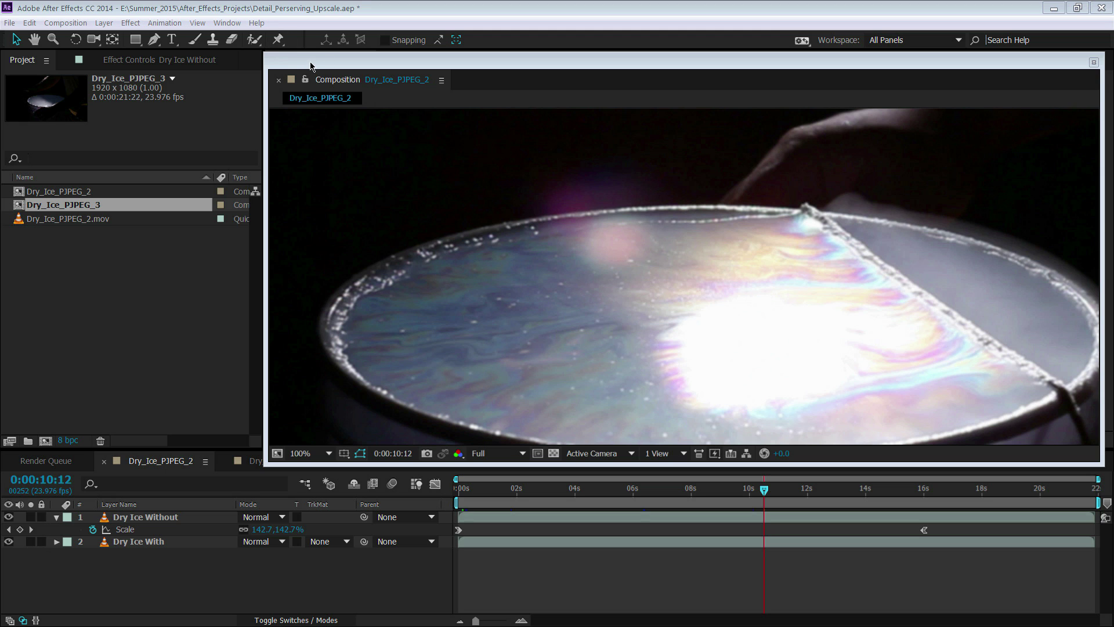
Move the floating Dry_Ice_PJPEG_2 composition viewer to the top left and stretch it to fill the screen
drag(310, 66, 61, 44)
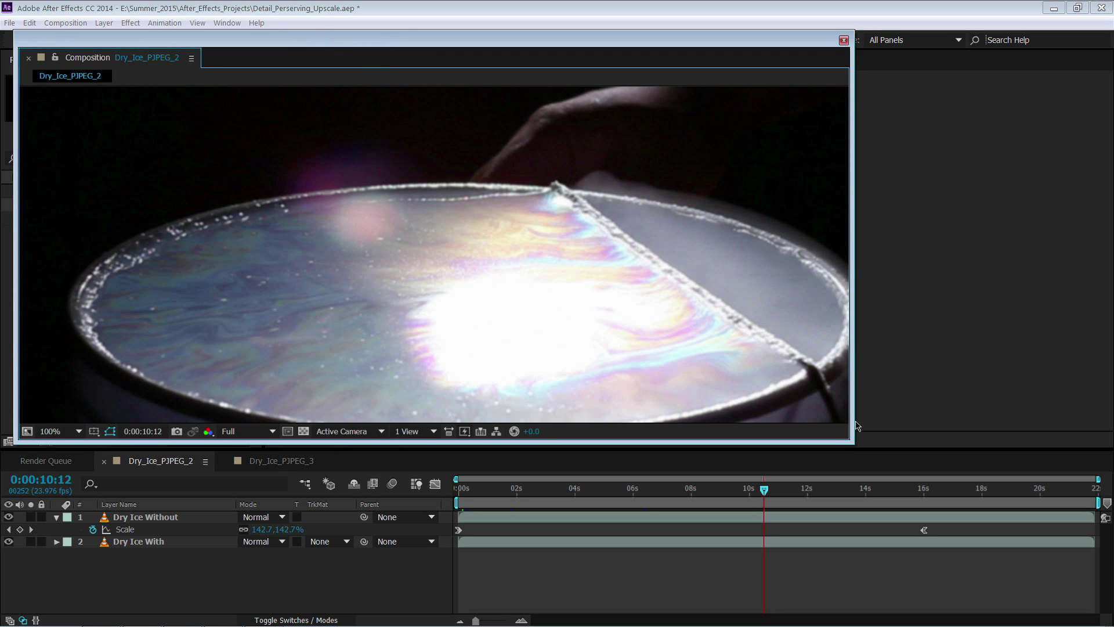
drag(852, 445, 1081, 455)
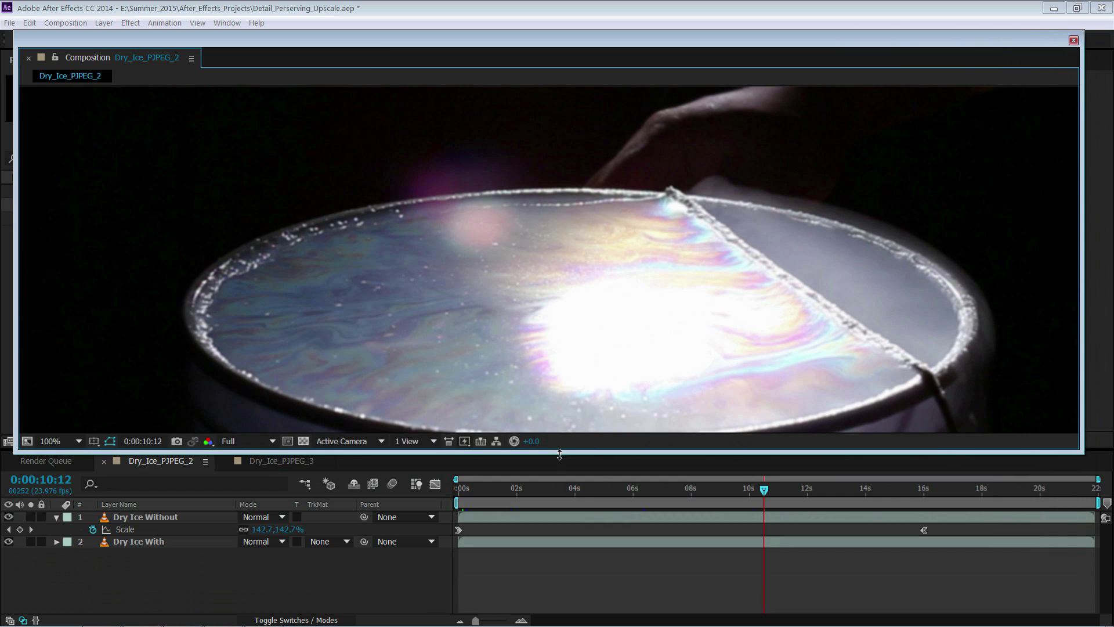
drag(562, 452, 562, 591)
scroll(469, 409, down, 4)
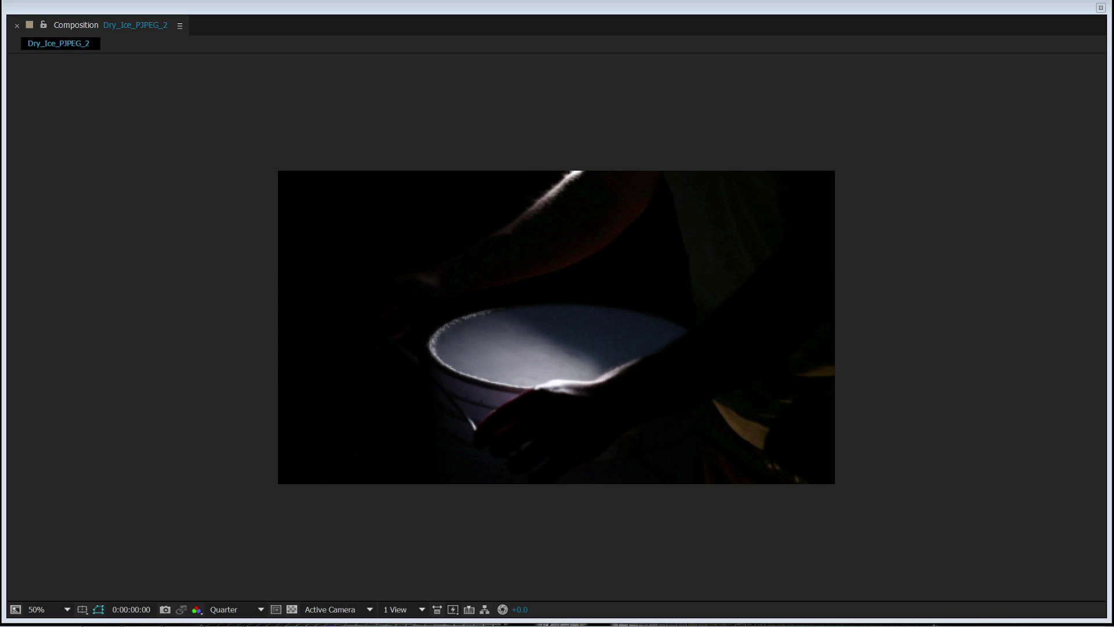
Preview the clip at Full resolution, toggle between 50% and 100% zoom, and go to 0:00:06:20
key(ctrl+j)
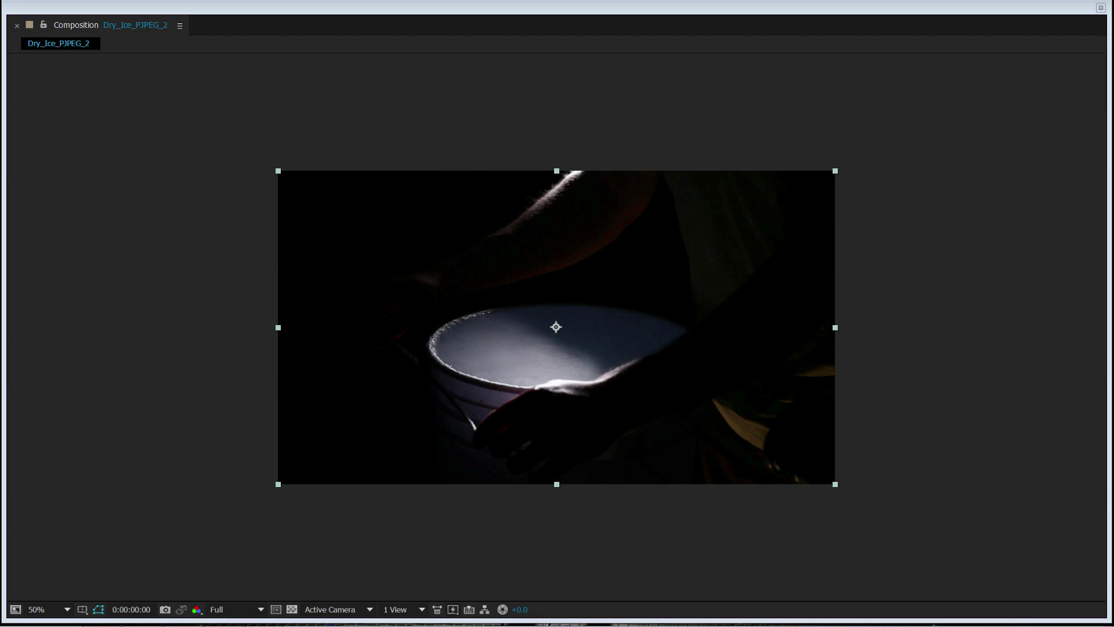
key(period)
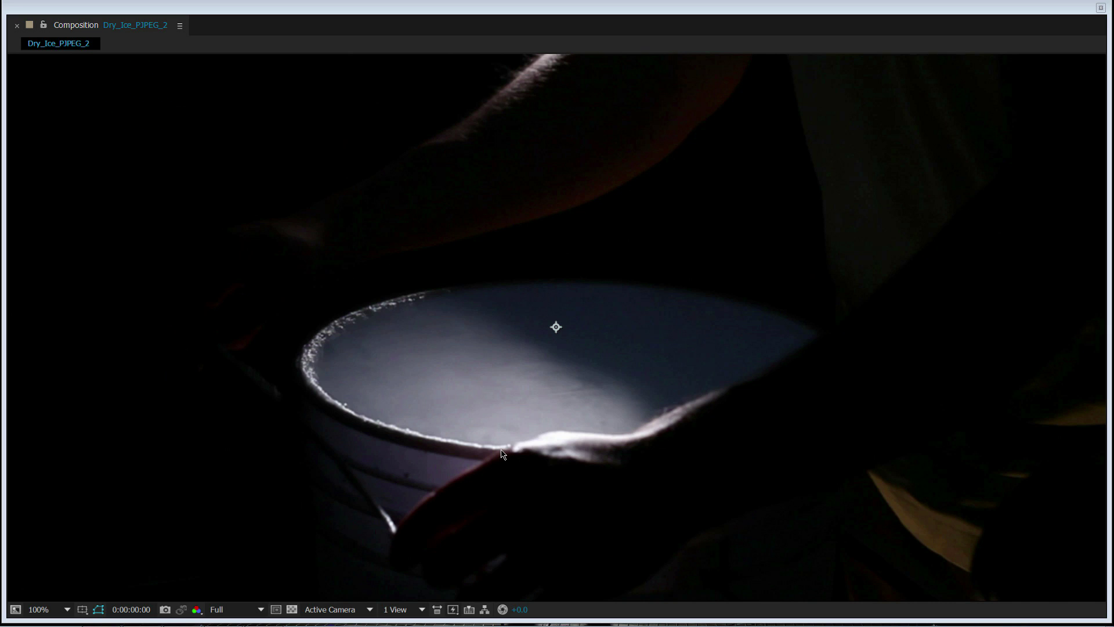
key(comma)
key(period)
key(period)
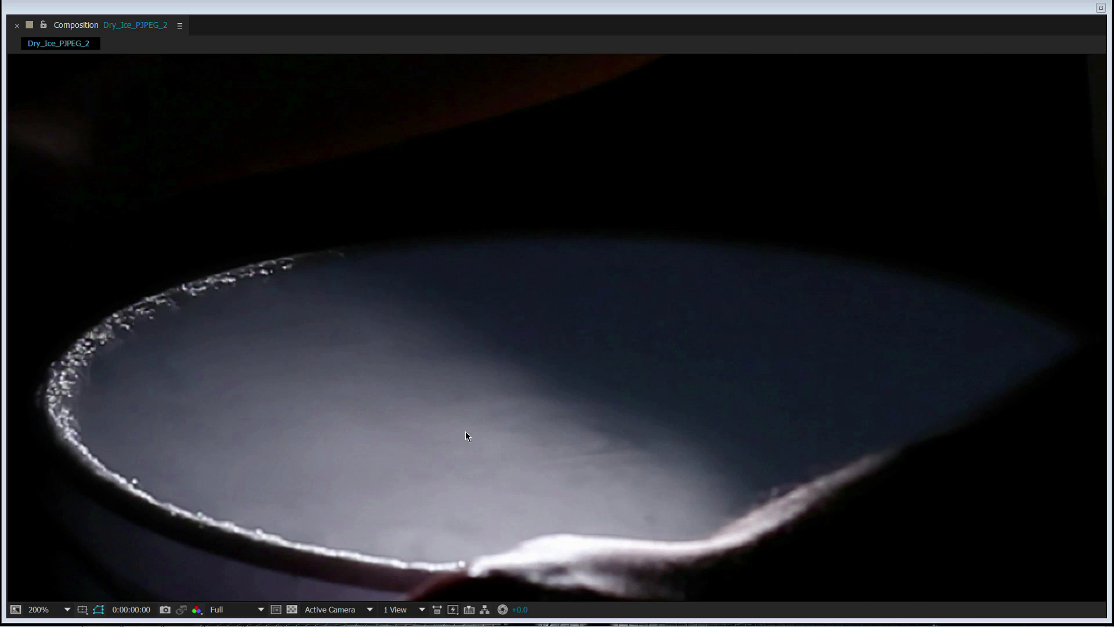
key(comma)
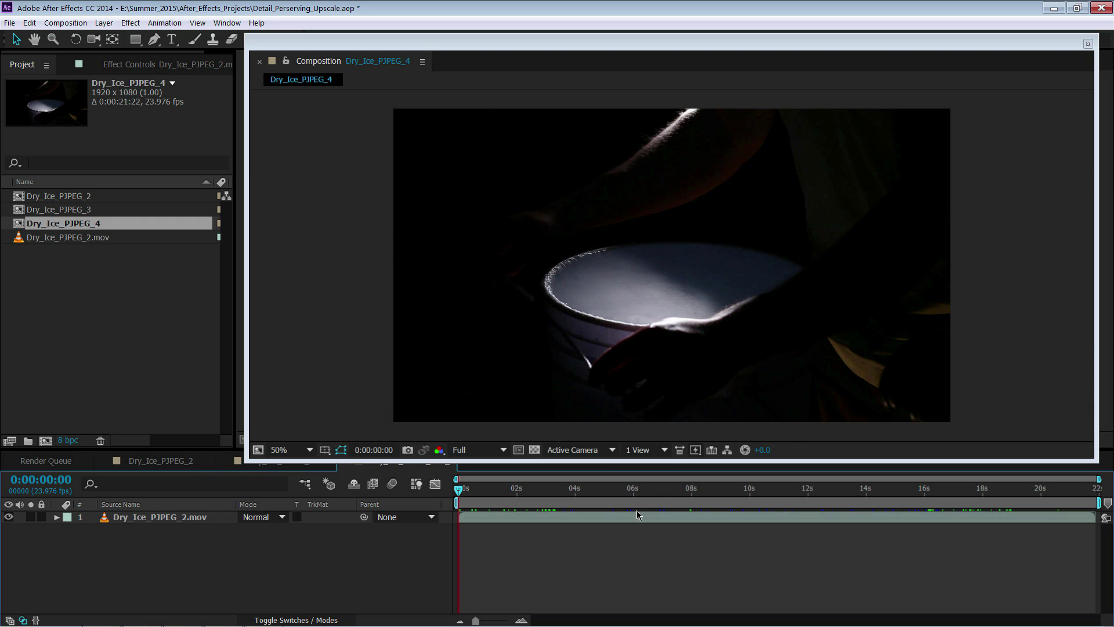
click(657, 489)
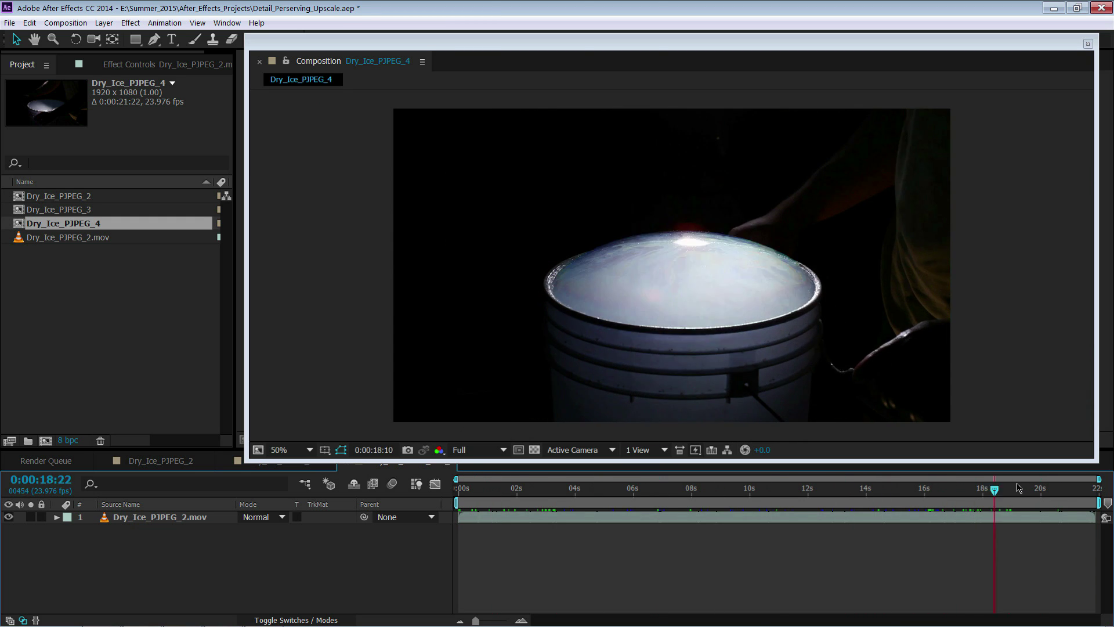
Keyframe the Dry_Ice_PJPEG_2.mov layer's Scale from 100% at the start to 165% at 16:03
key(space)
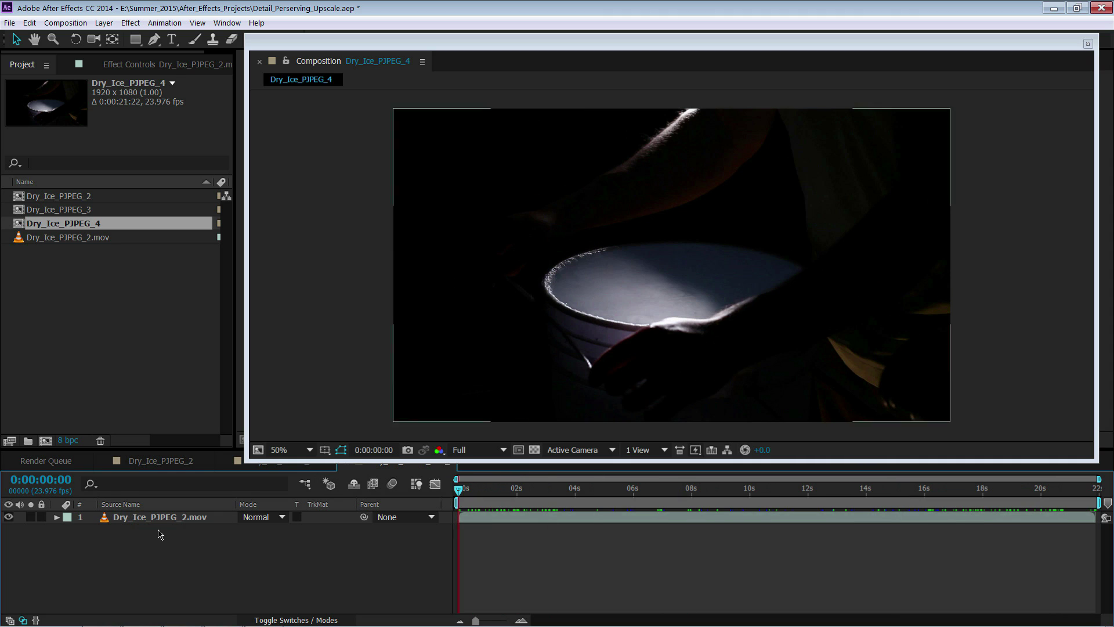
click(179, 521)
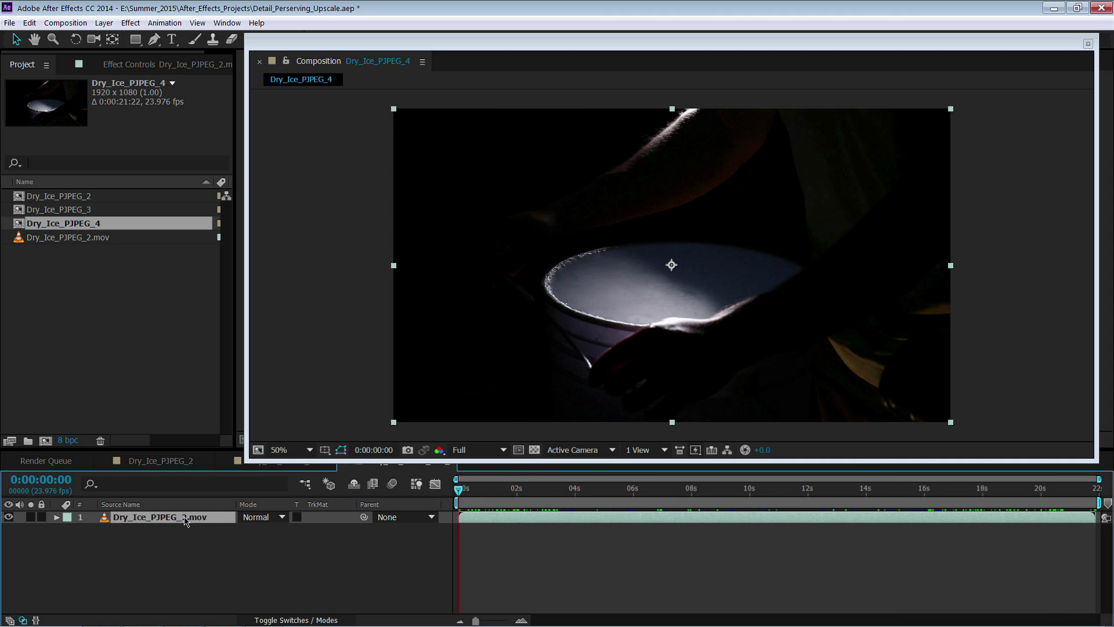
key(s)
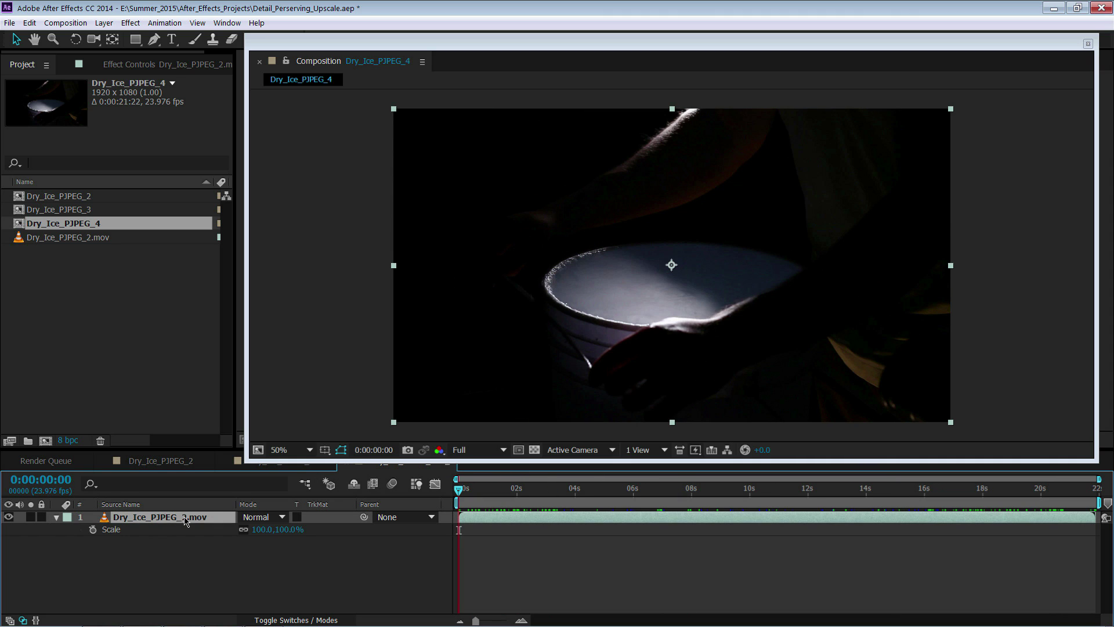
click(93, 529)
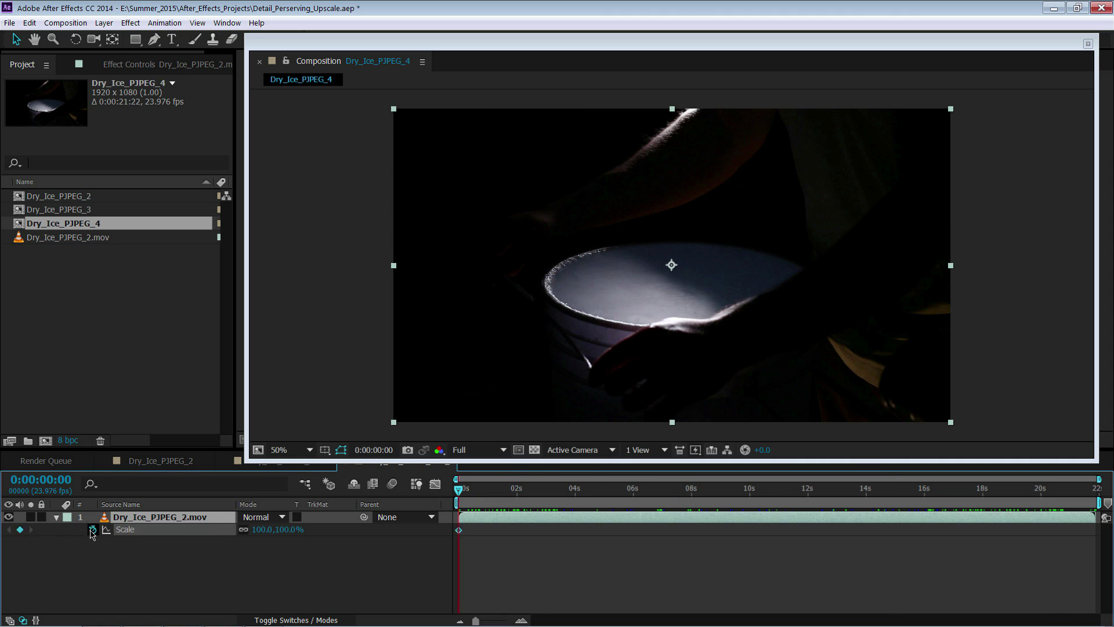
click(928, 492)
click(286, 529)
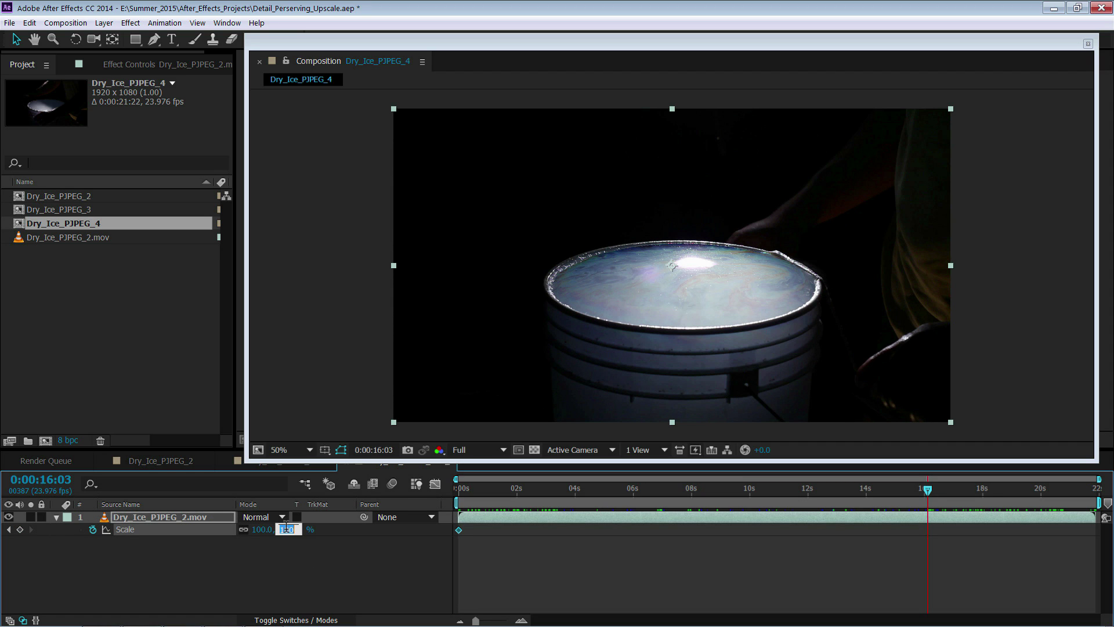
text(165)
key(Return)
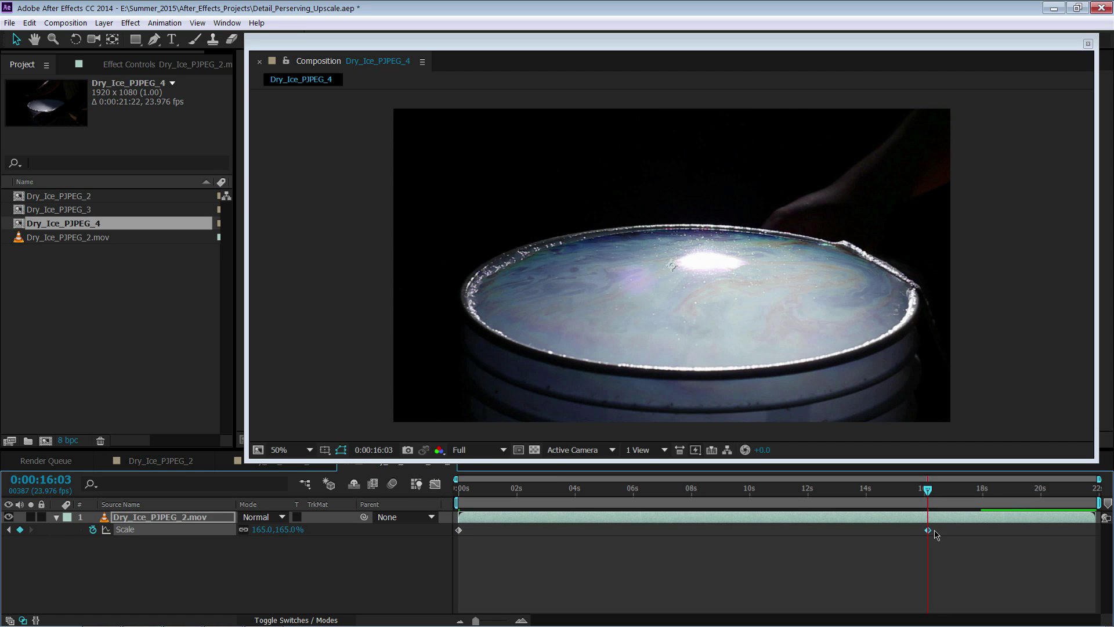
Apply Easy Ease Out to both Scale keyframes and play back the push-in
right_click(928, 531)
mouse_move(973, 522)
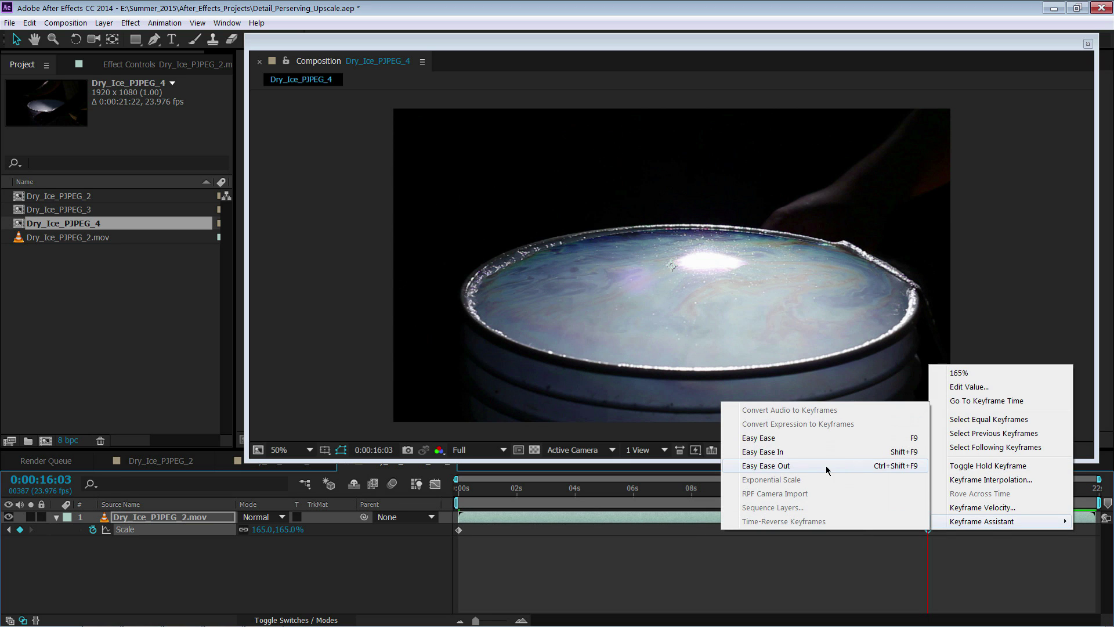
click(827, 466)
right_click(459, 530)
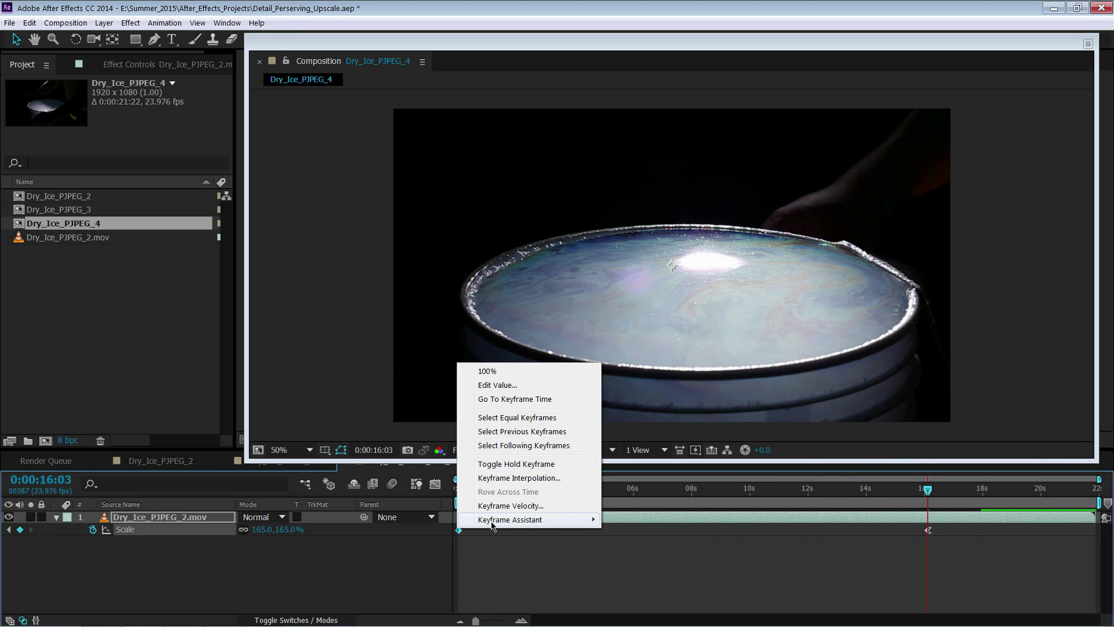
mouse_move(492, 520)
click(624, 451)
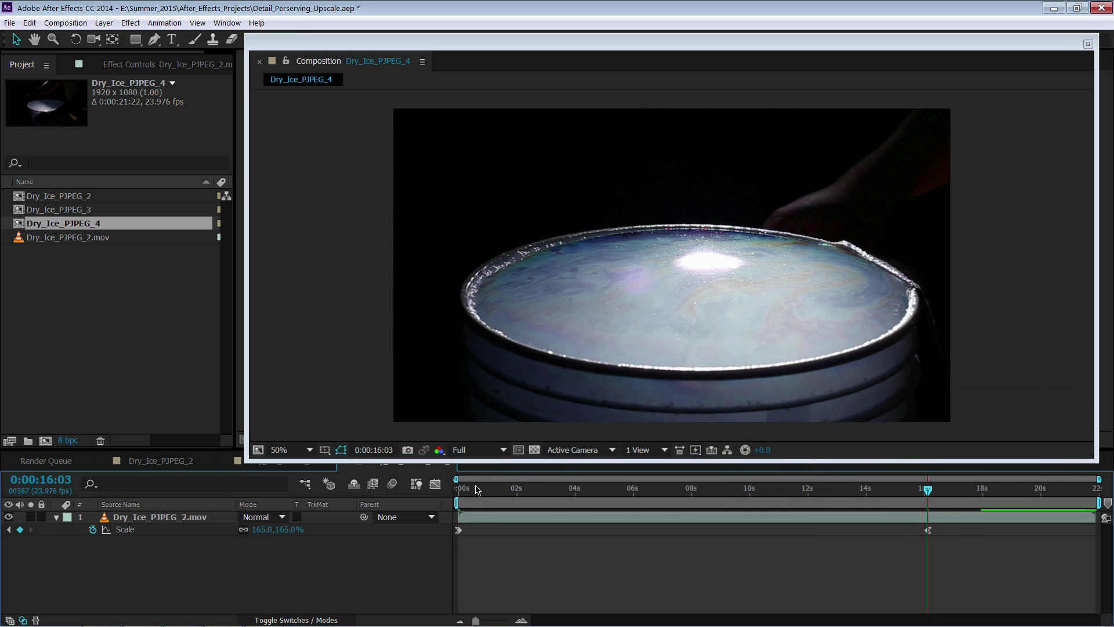
drag(477, 489, 910, 489)
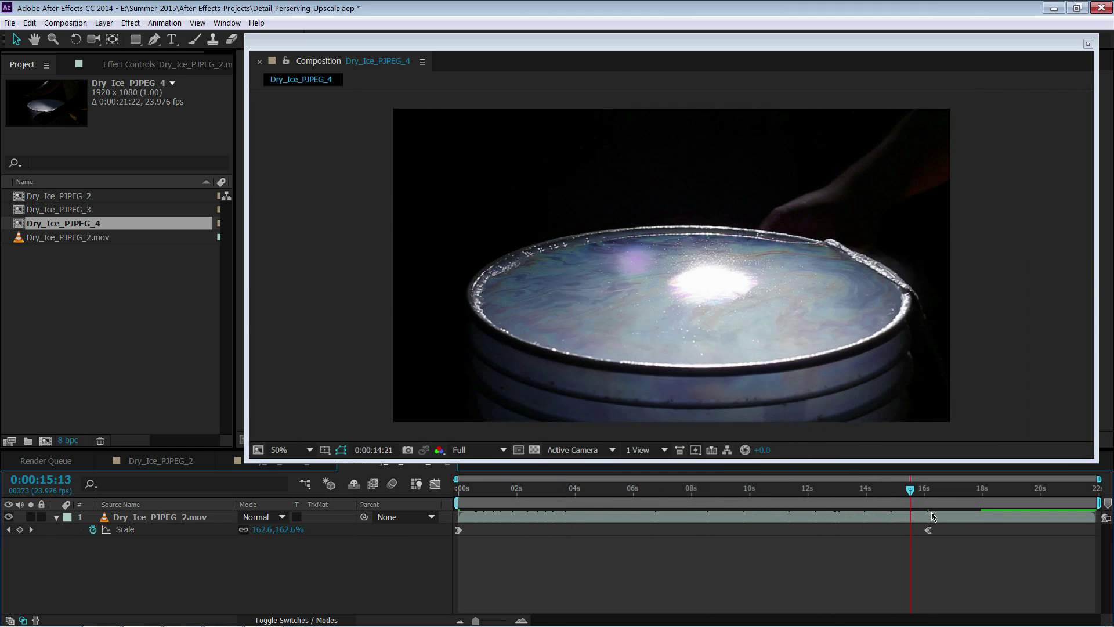
key(Page_Up)
key(Page_Up)
key(Page_Up)
key(Page_Up)
key(Page_Up)
key(Page_Up)
key(Page_Up)
key(Page_Up)
key(Page_Up)
key(Page_Up)
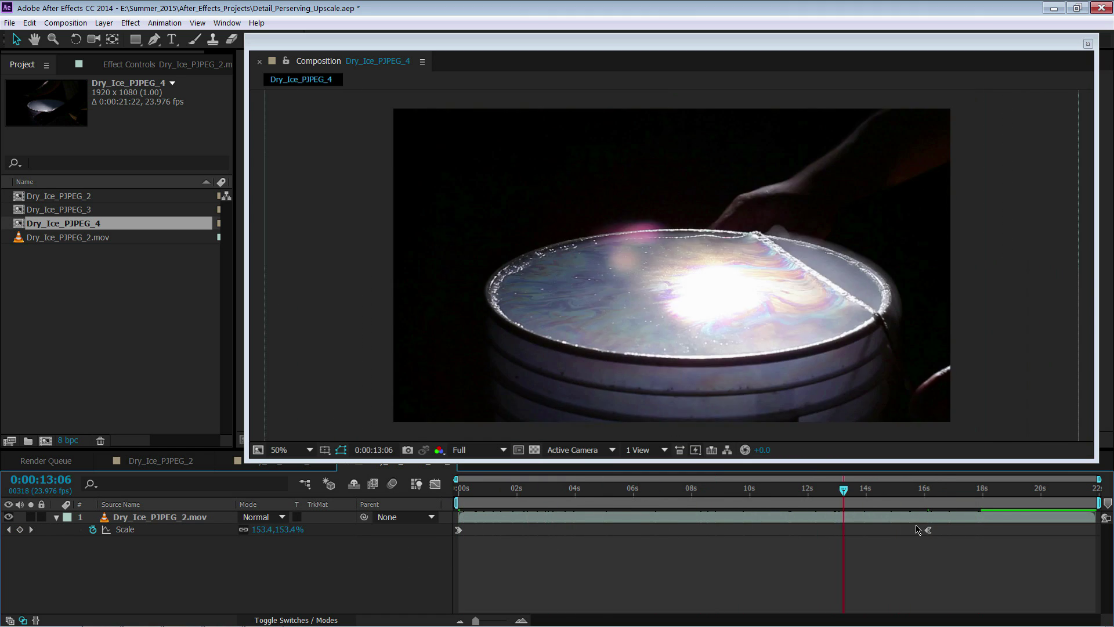
key(KP_0)
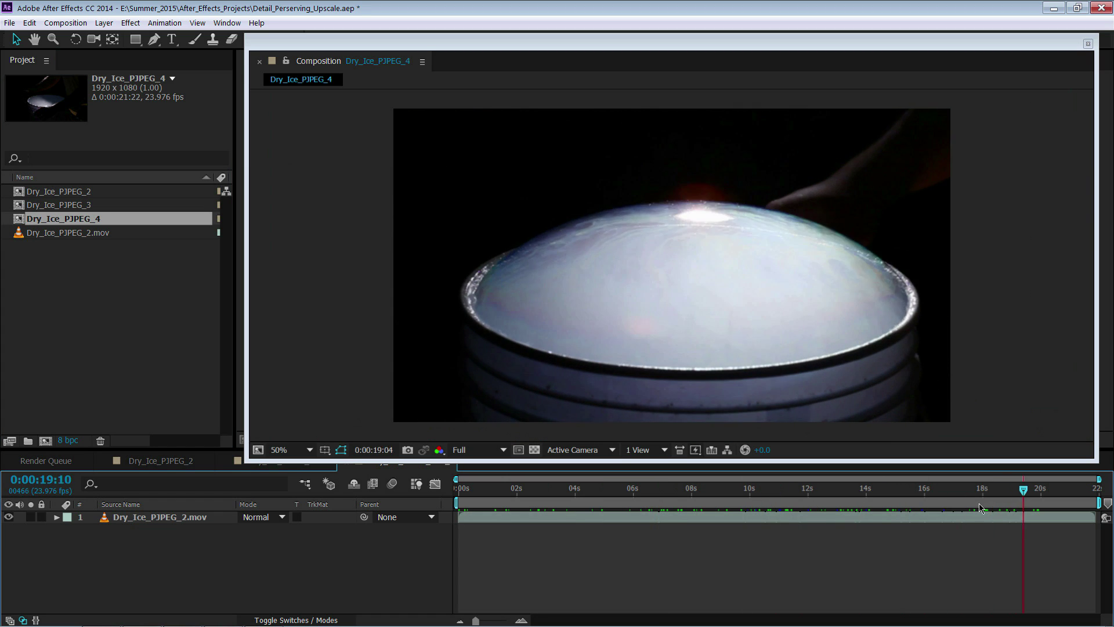
Add a second copy of Dry_Ice_PJPEG_2.mov to the timeline and name the top layer 'With'
drag(980, 509, 905, 536)
drag(46, 233, 157, 513)
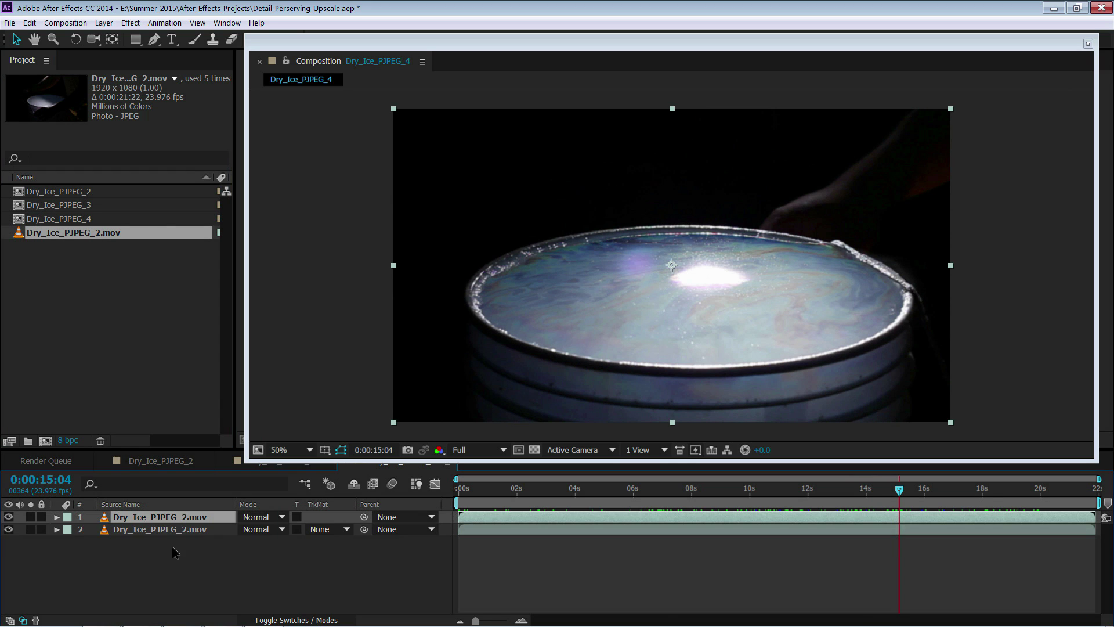
right_click(174, 519)
click(207, 509)
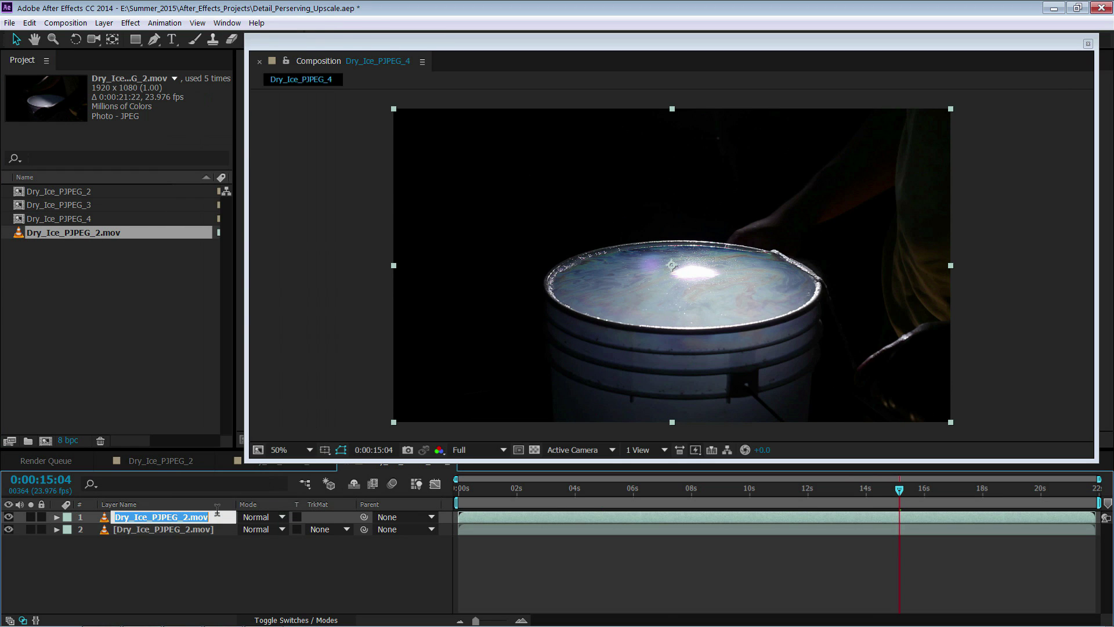
text(With)
key(Return)
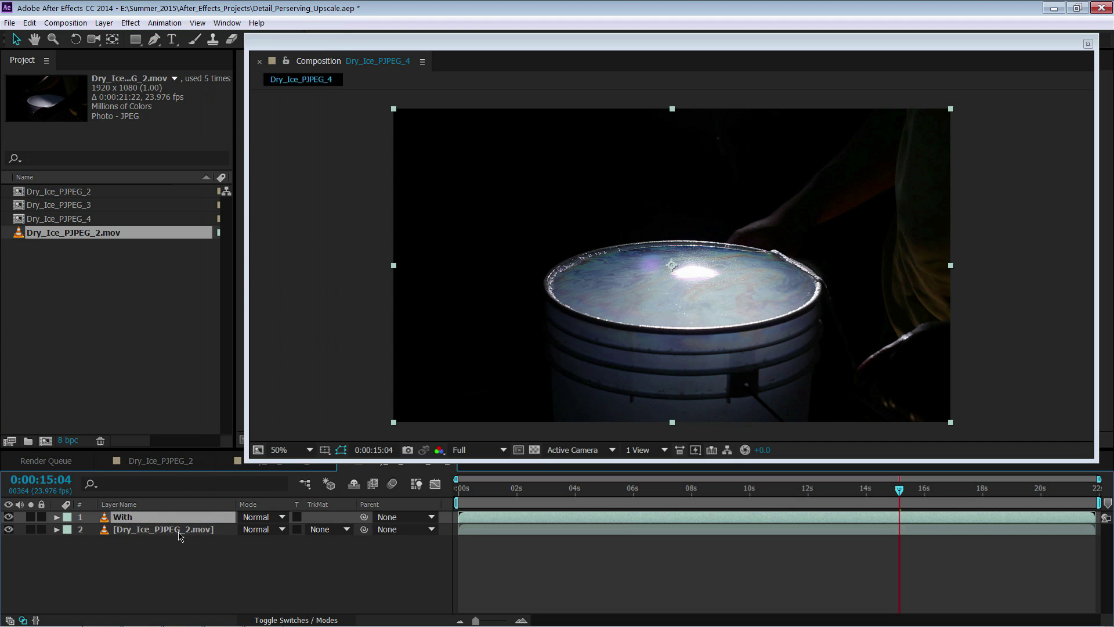
Name the second layer 'Without' and select the With layer
right_click(179, 535)
click(223, 525)
text(Wi)
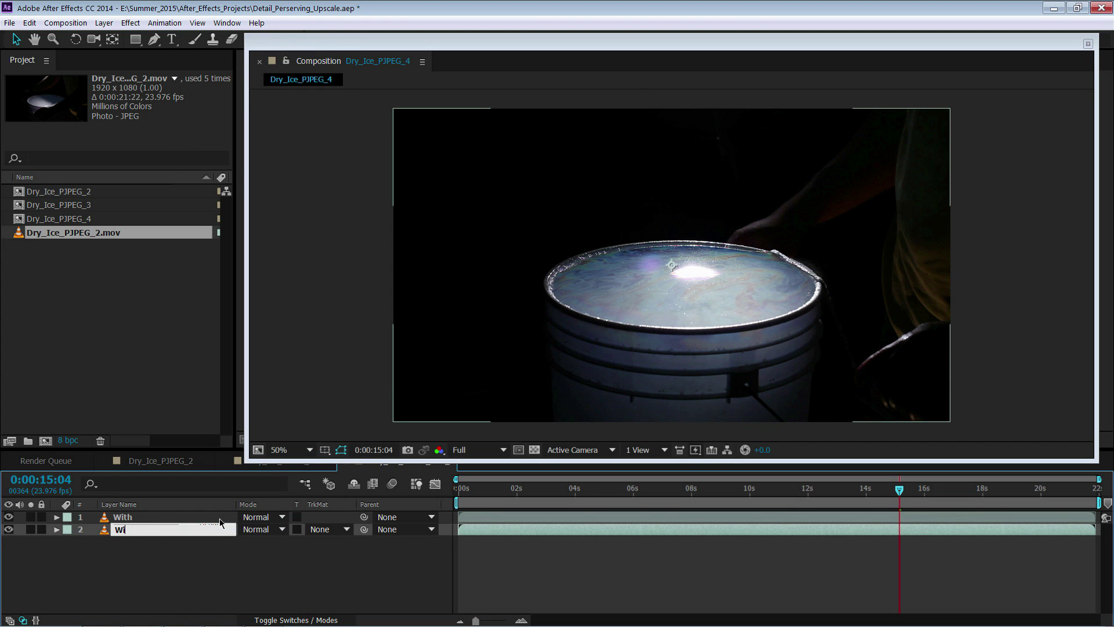
text(thout)
key(Return)
key(ctrl+Up)
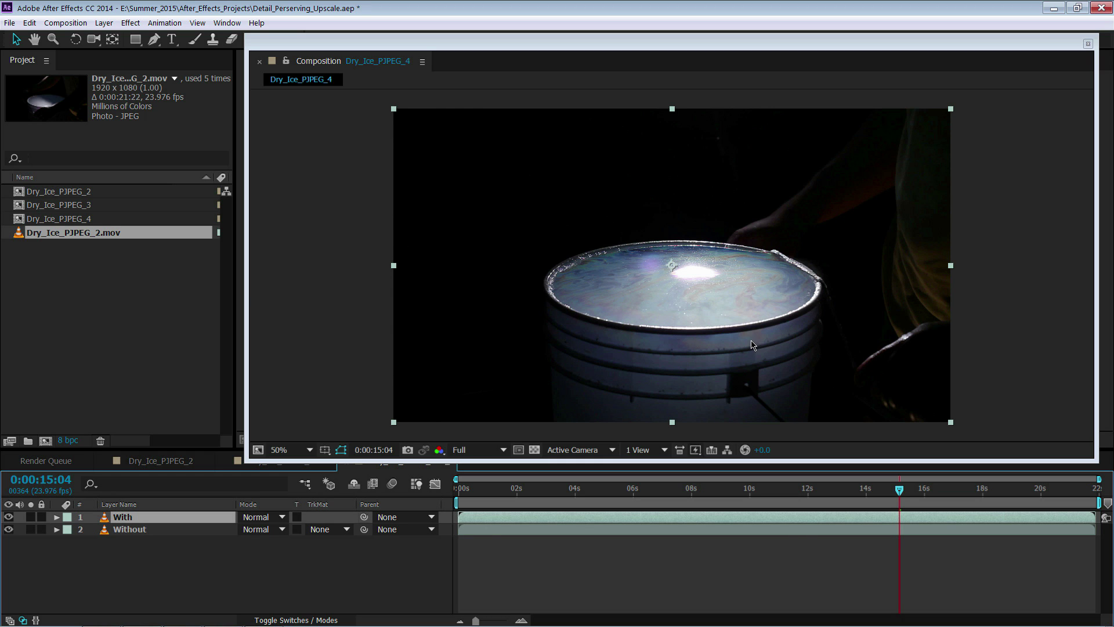
Show the Effects & Presets panel and filter it by 'detail' to find Detail-preserving Upscale
key(Home)
click(222, 23)
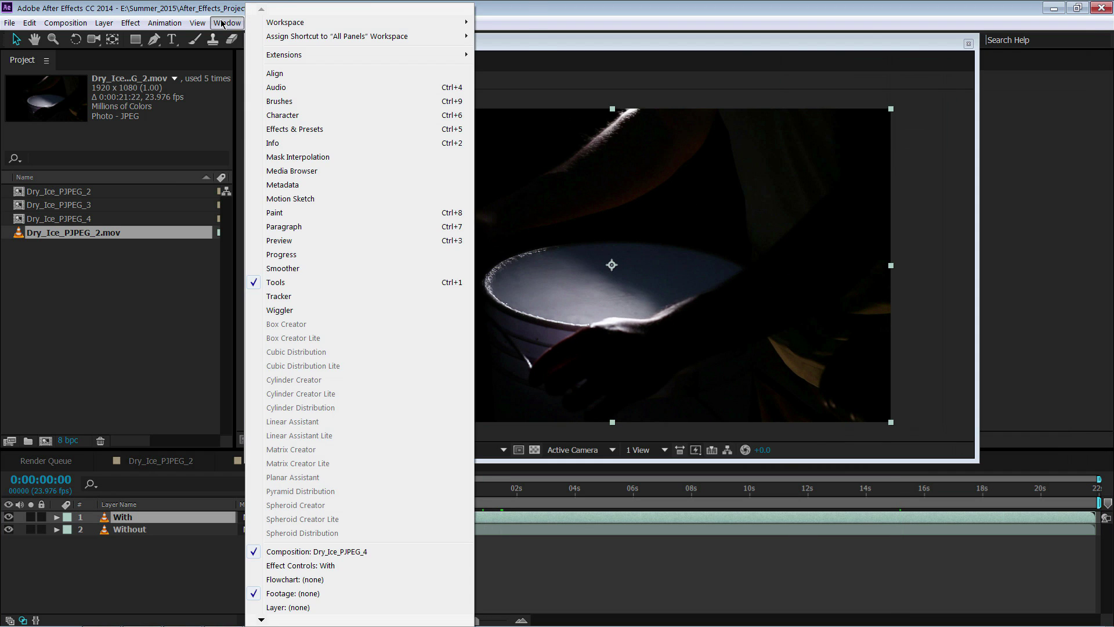
click(294, 129)
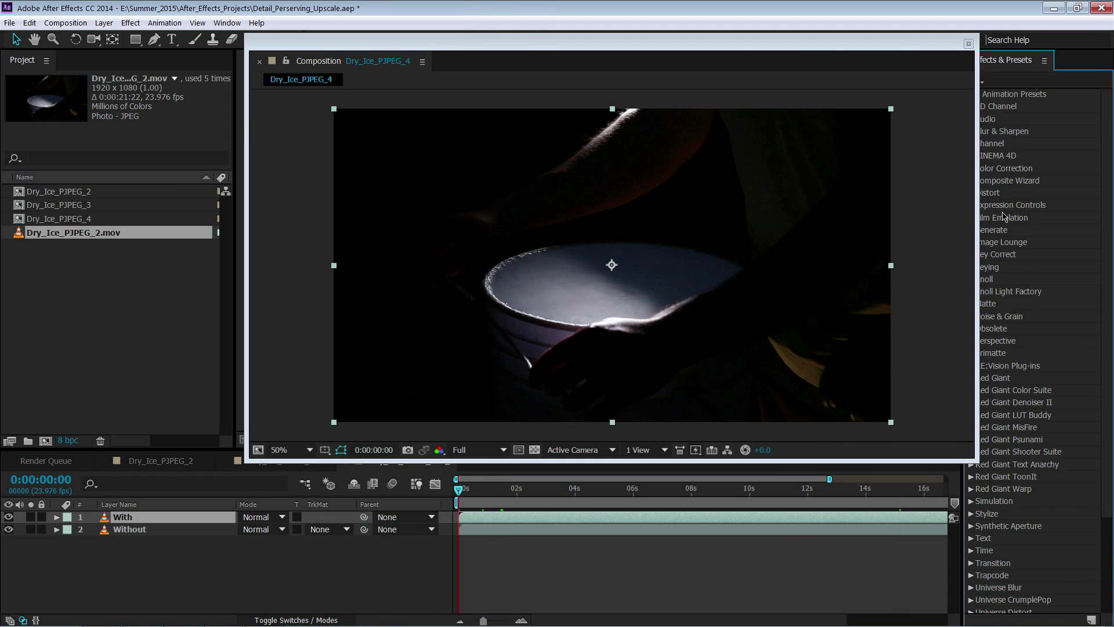
drag(978, 93, 877, 93)
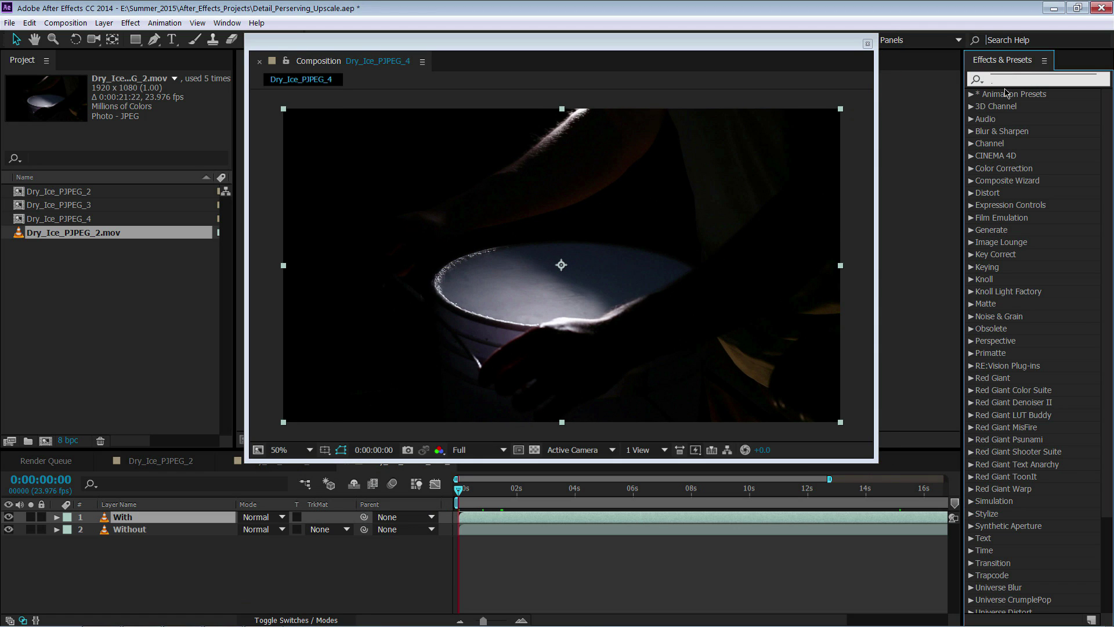
text(detail)
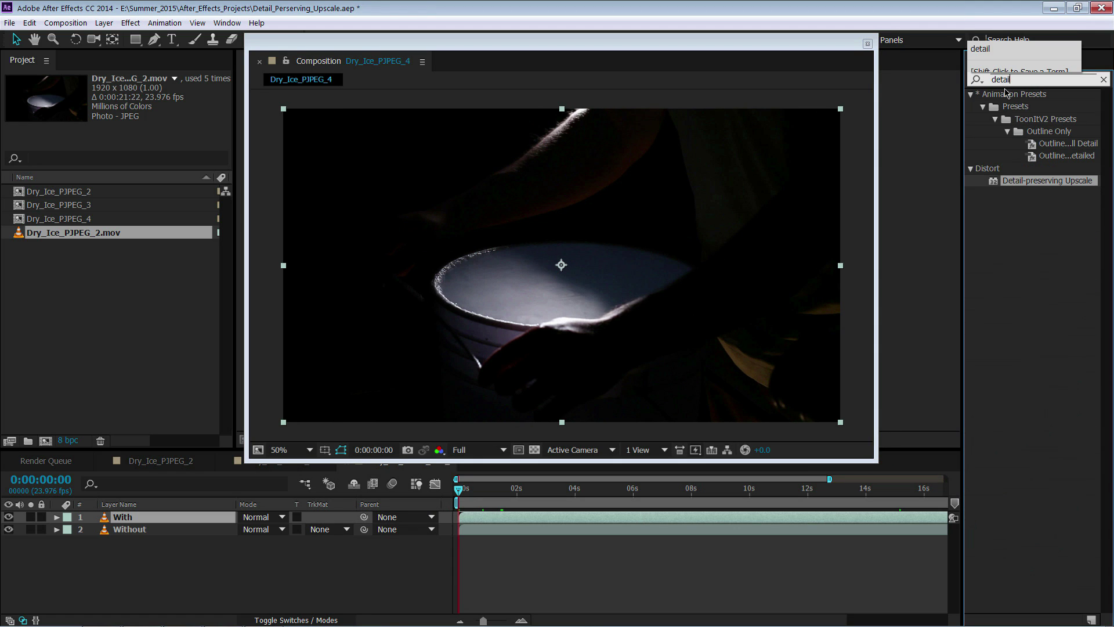
Apply Detail-preserving Upscale to the With layer and reveal both layers' Scale keyframes
drag(993, 184, 119, 524)
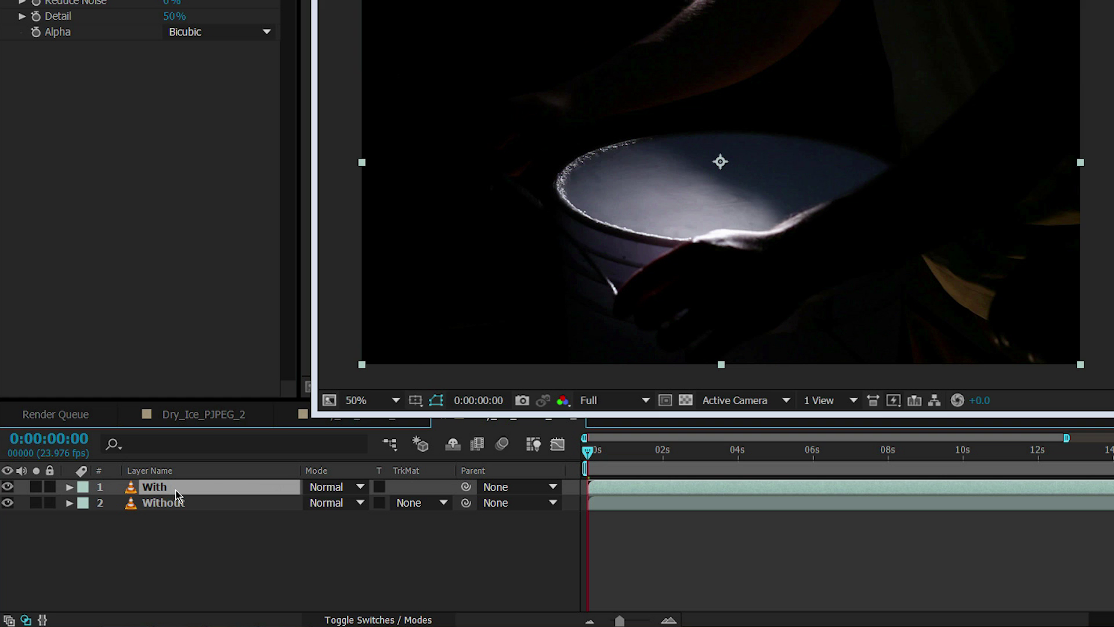
key(s)
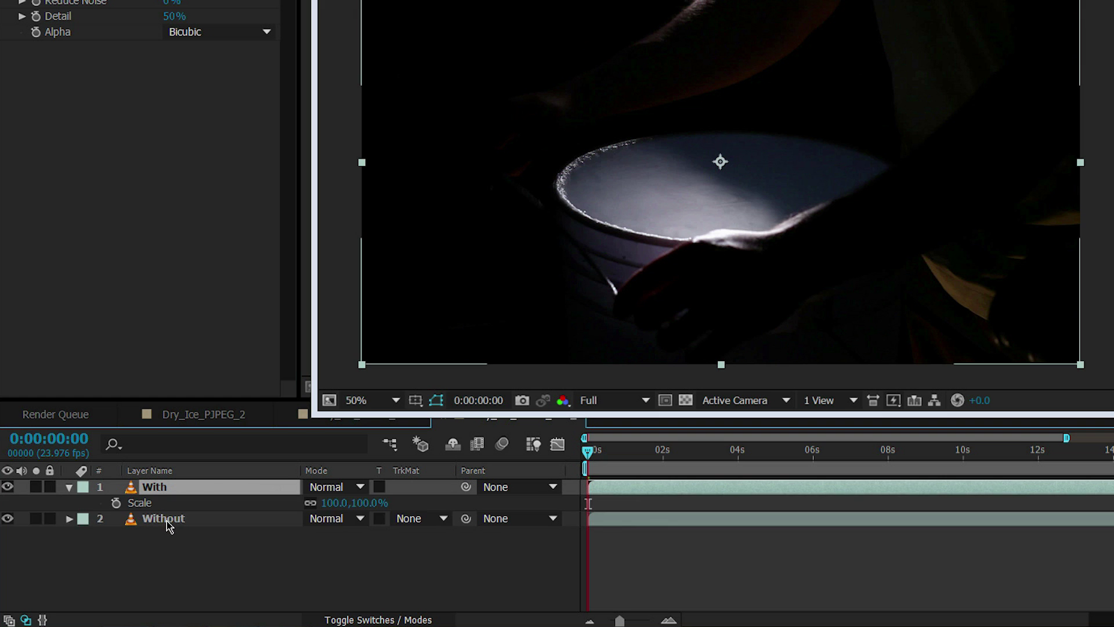
click(167, 518)
key(s)
key(alt+shift+s)
Copy the Without layer's Scale keyframes onto the With layer and go to 0:00:07:22
drag(977, 596, 472, 597)
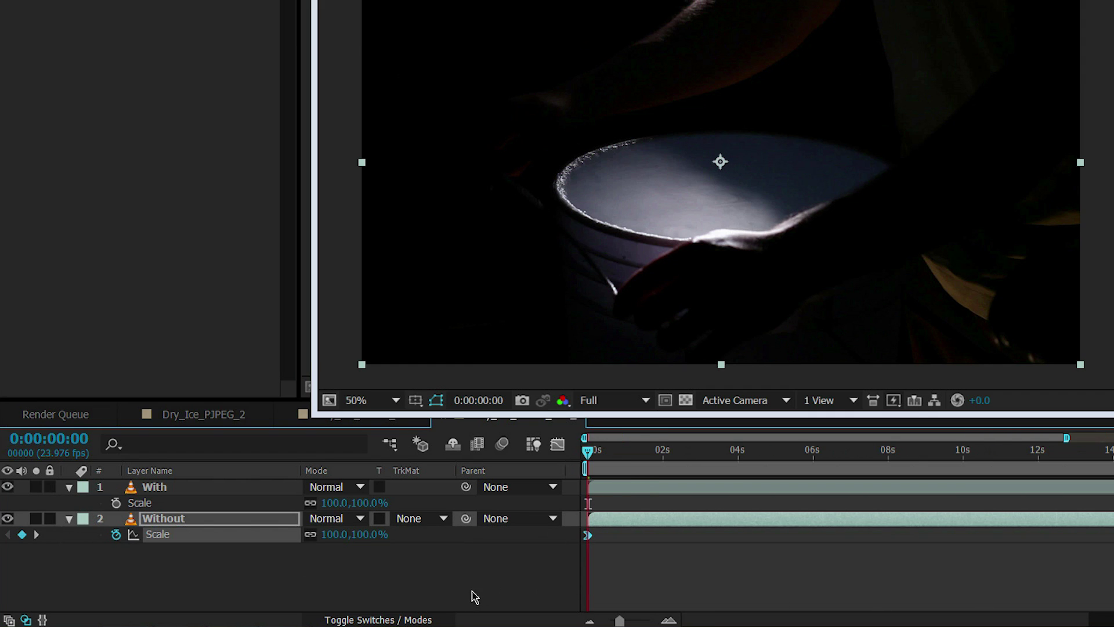
click(149, 472)
click(144, 504)
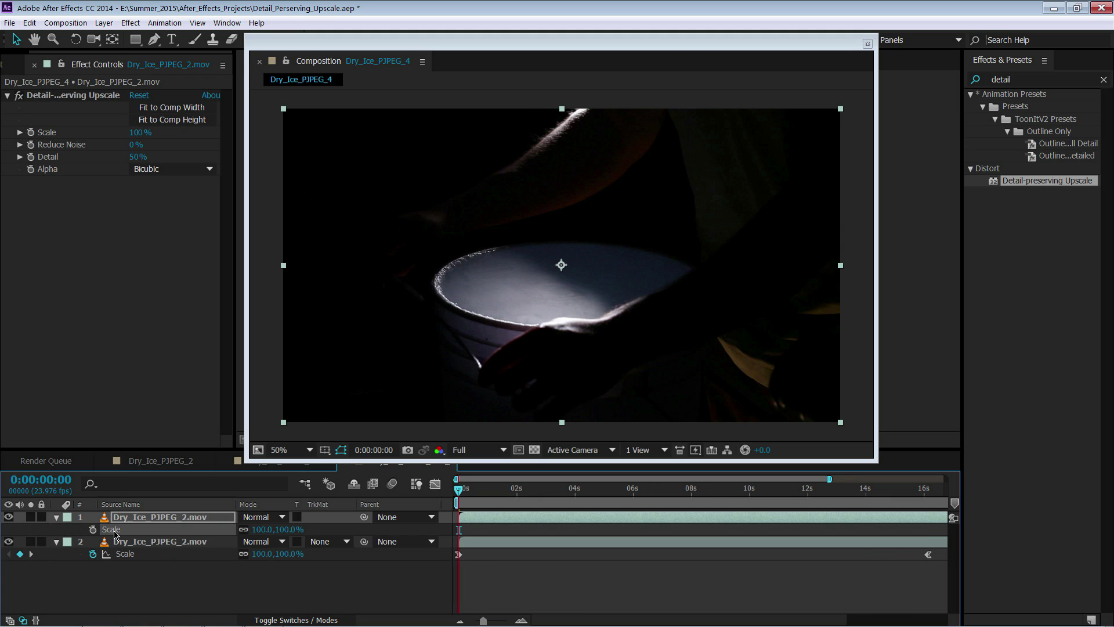
key(ctrl+v)
click(688, 495)
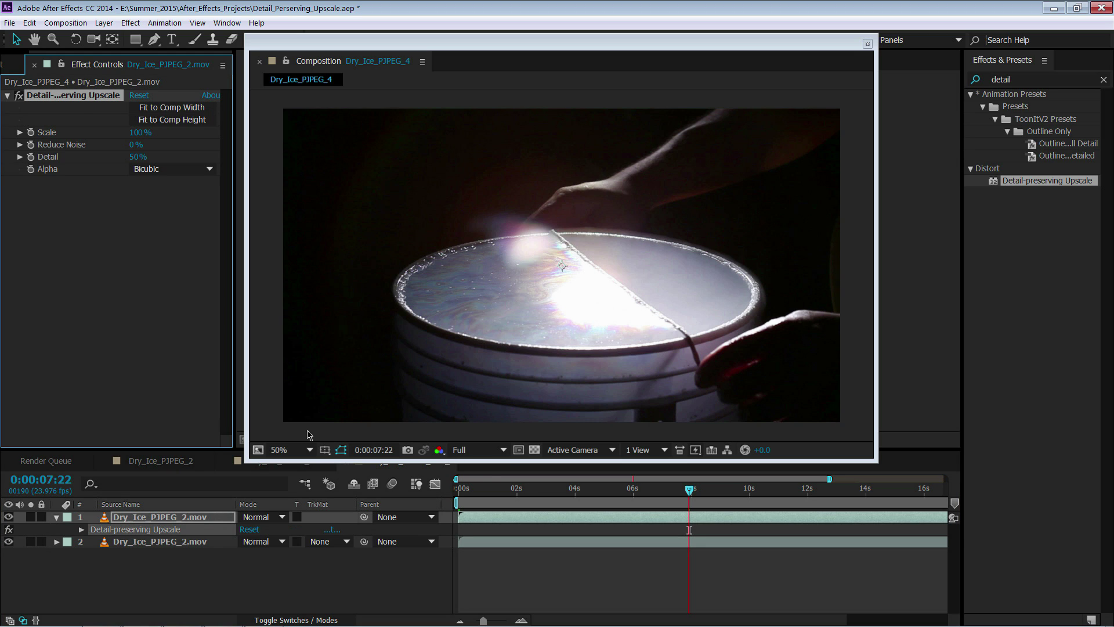
Set Detail-preserving Upscale's Reduce Noise to 50%, then view at 100% in a wider viewer
click(135, 145)
text(50)
key(Return)
key(period)
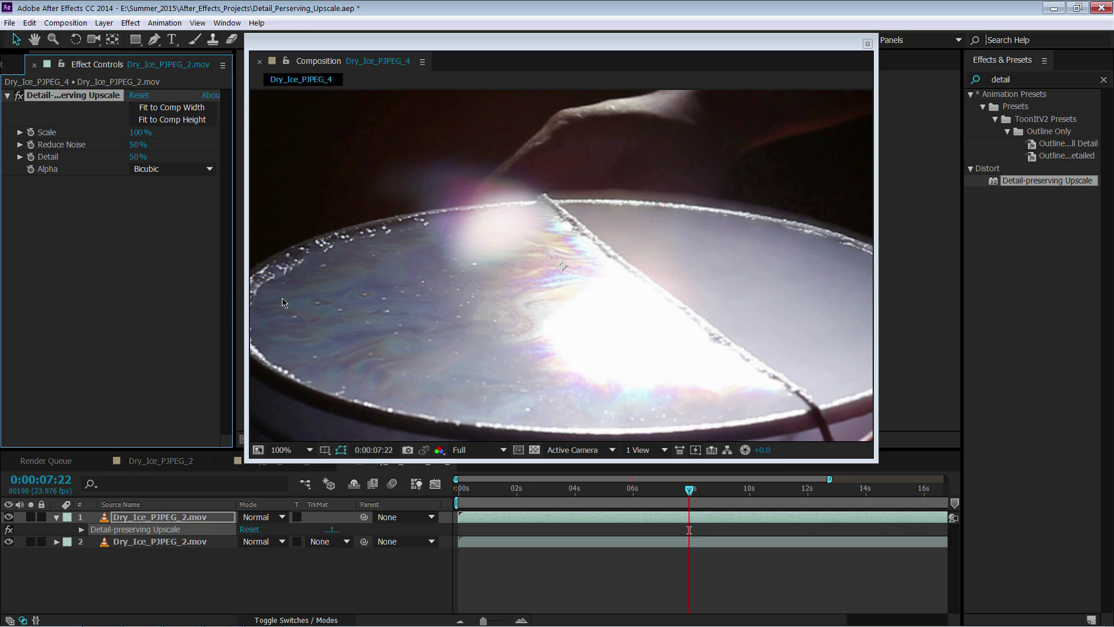
drag(877, 214, 1038, 214)
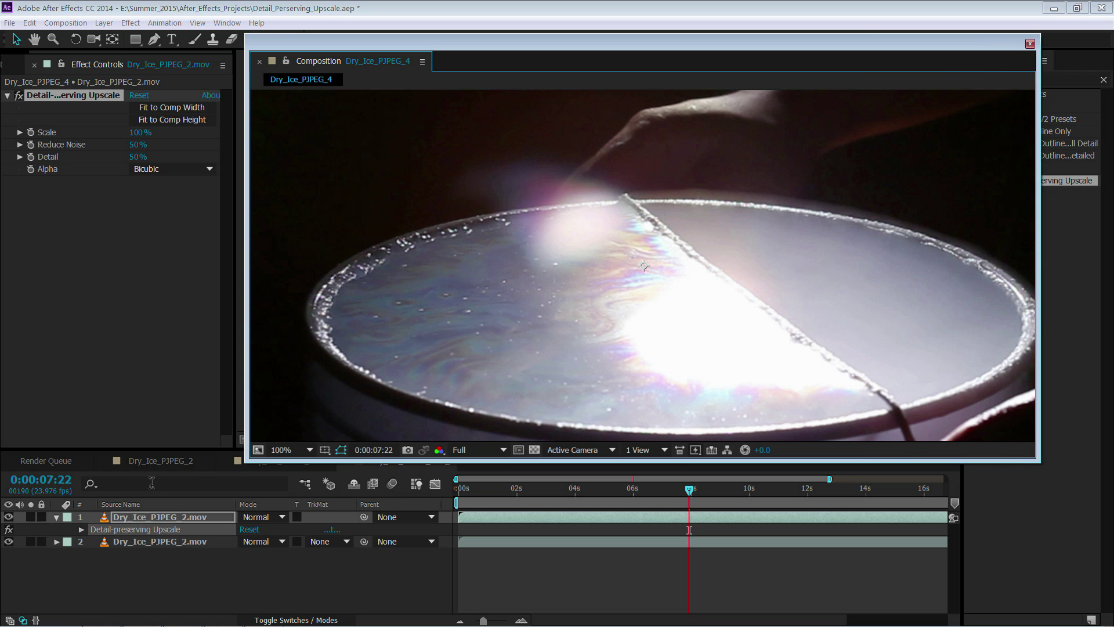
Collapse the With layer's properties and display the layer names With and Without
key(s)
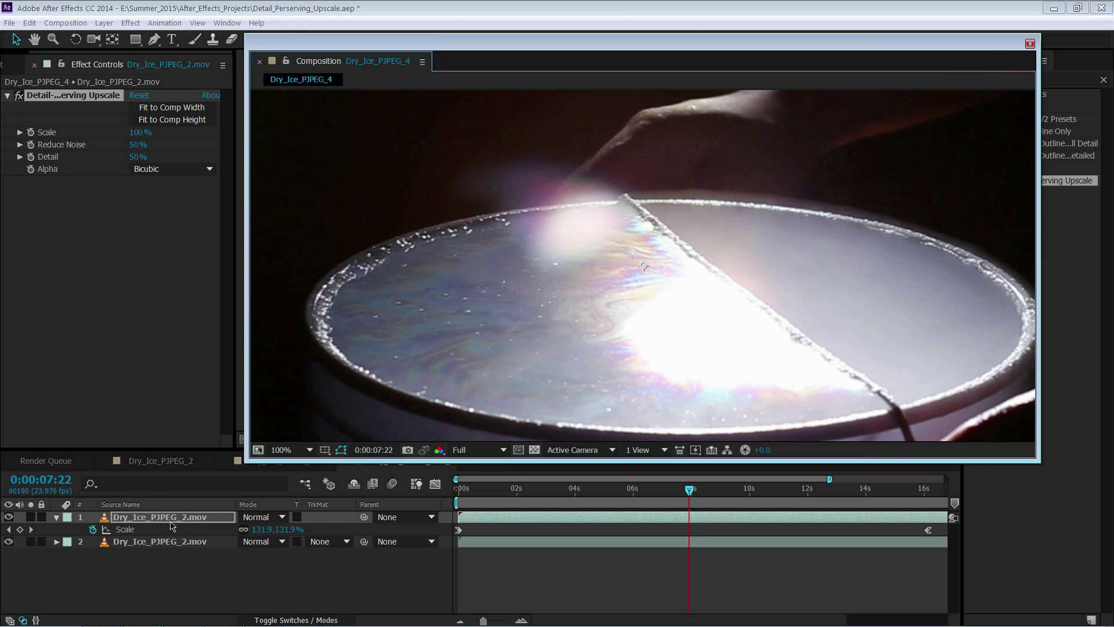
key(s)
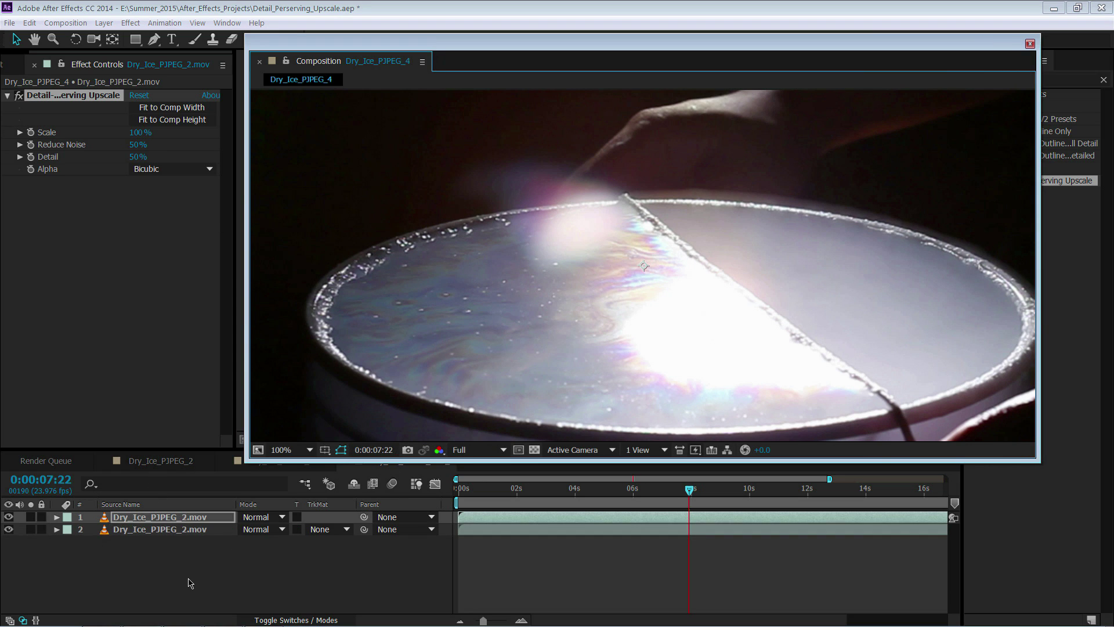
click(186, 580)
click(123, 506)
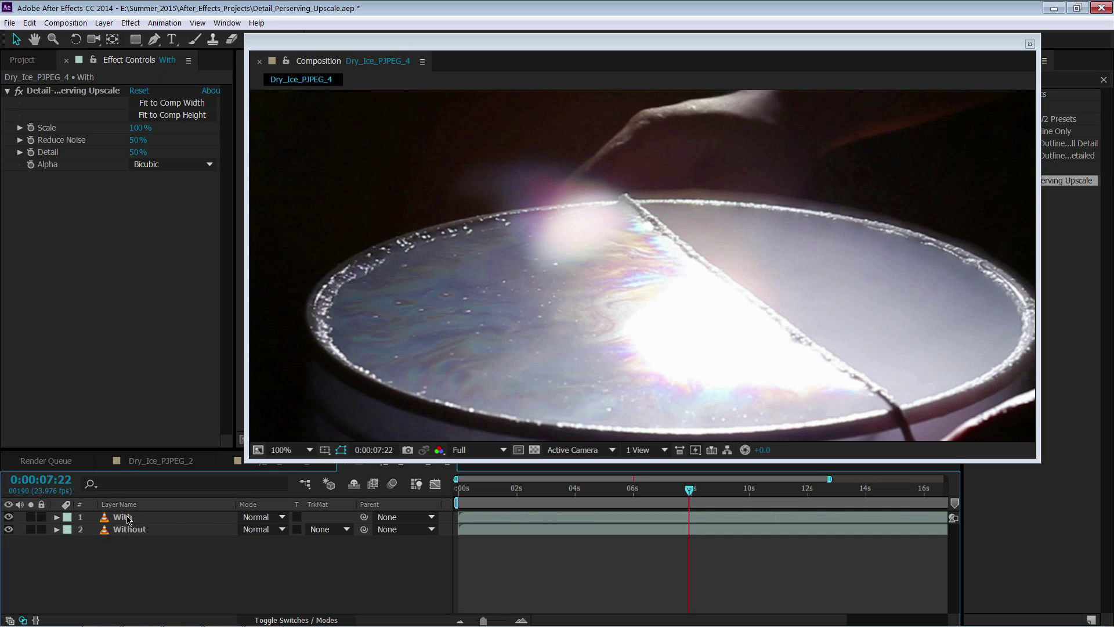
Toggle the With layer's visibility repeatedly to compare it against the original clip
click(8, 517)
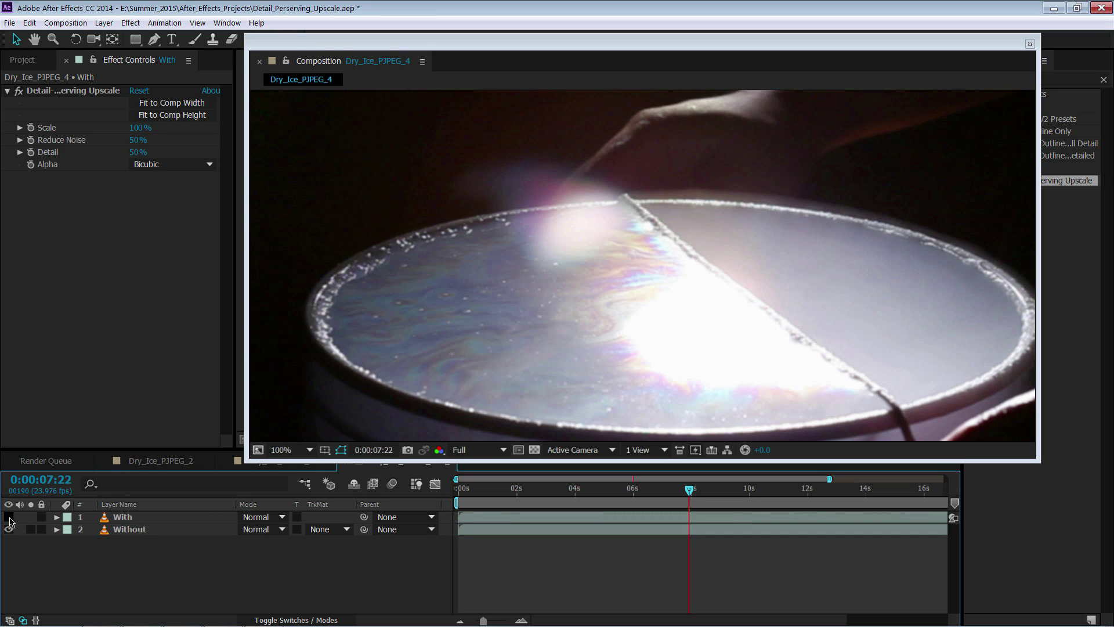
click(9, 517)
click(9, 517)
click(9, 517)
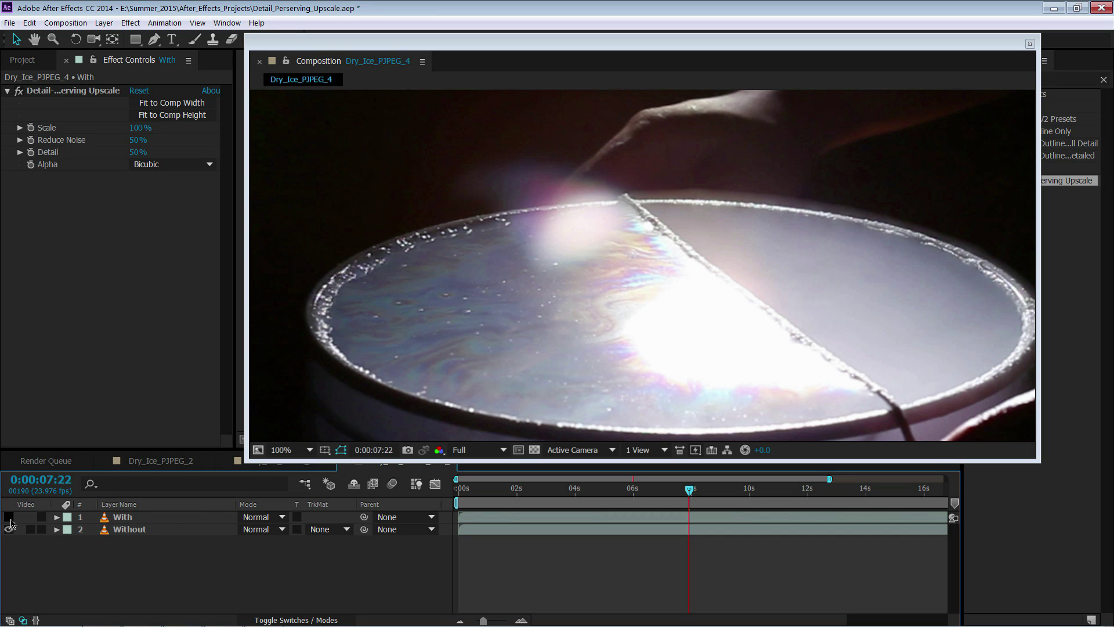
click(9, 517)
scroll(461, 313, up, 2)
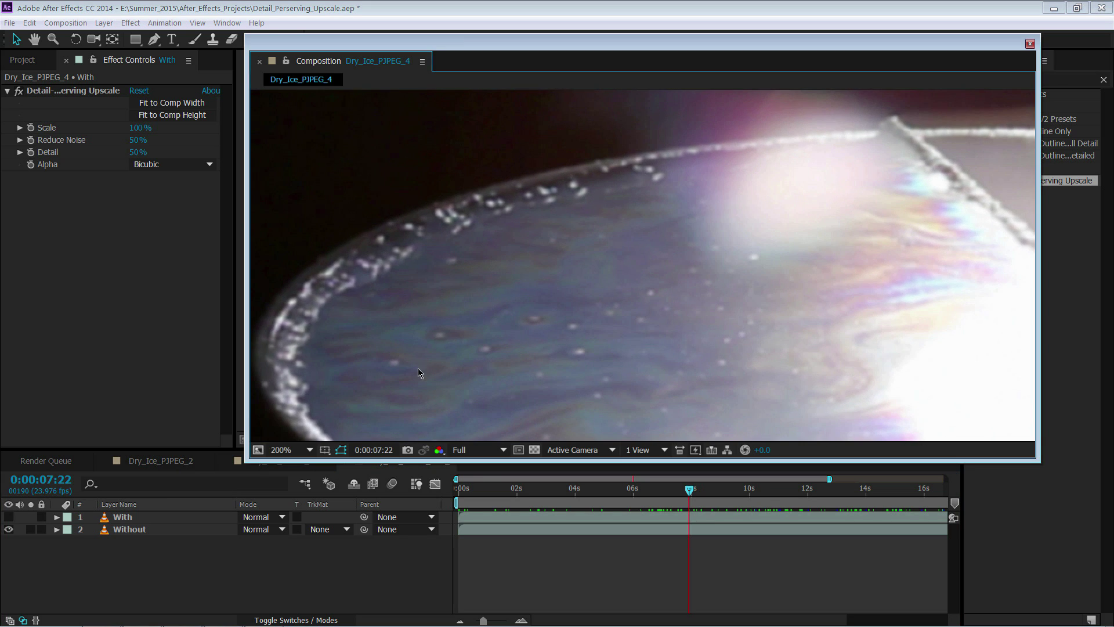
click(9, 517)
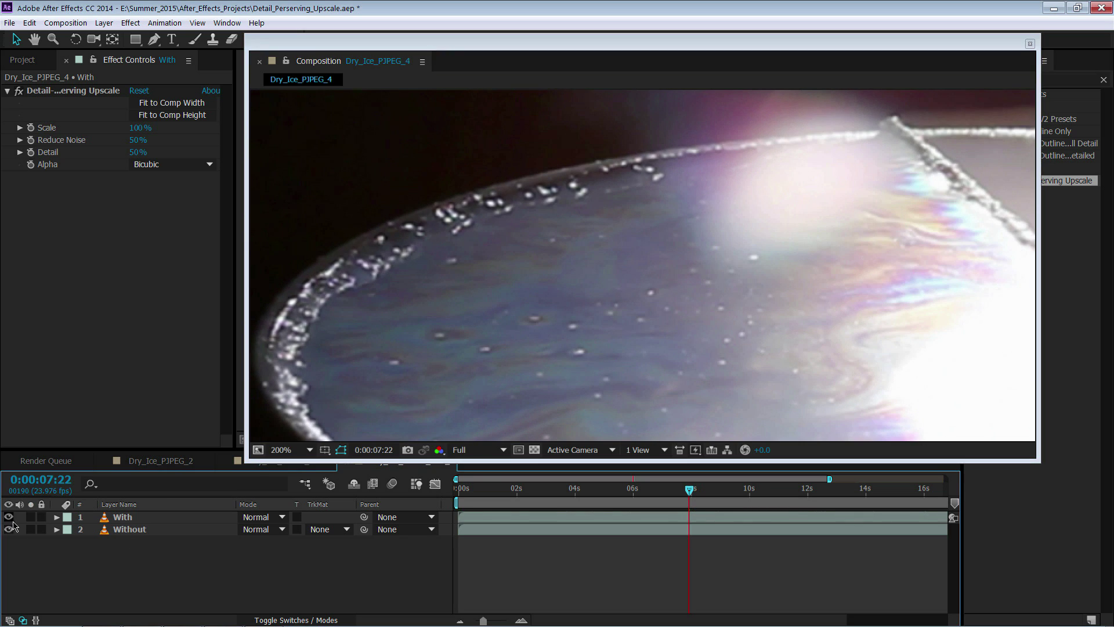
Zoom in and out and pan across the dish to inspect the upscaled detail
scroll(547, 261, down, 2)
scroll(580, 308, down, 2)
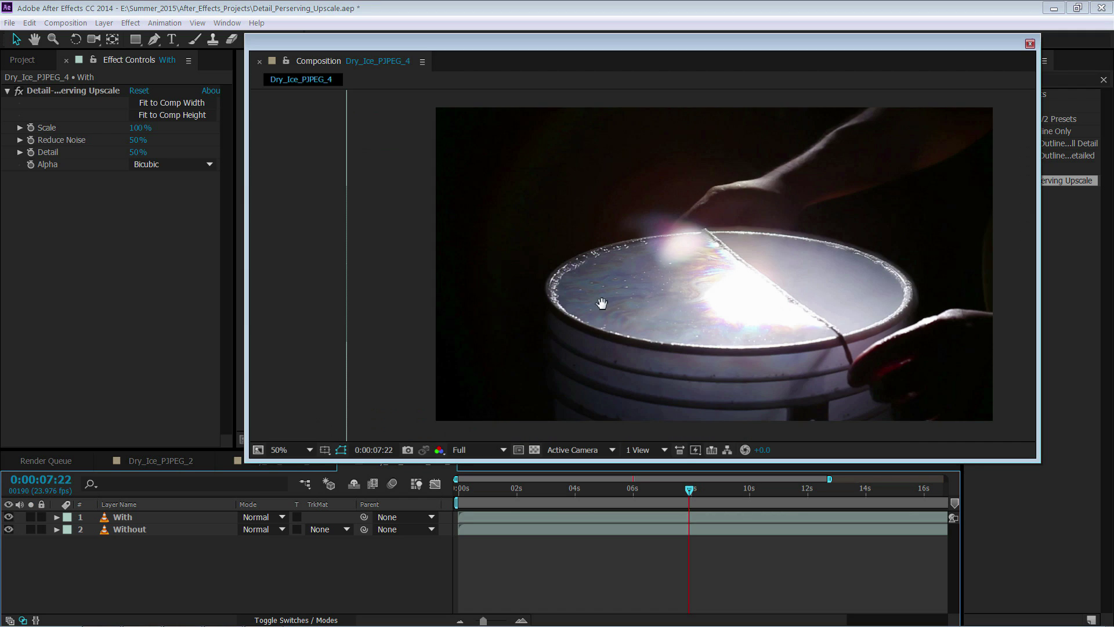
scroll(522, 308, down, 1)
scroll(522, 310, up, 1)
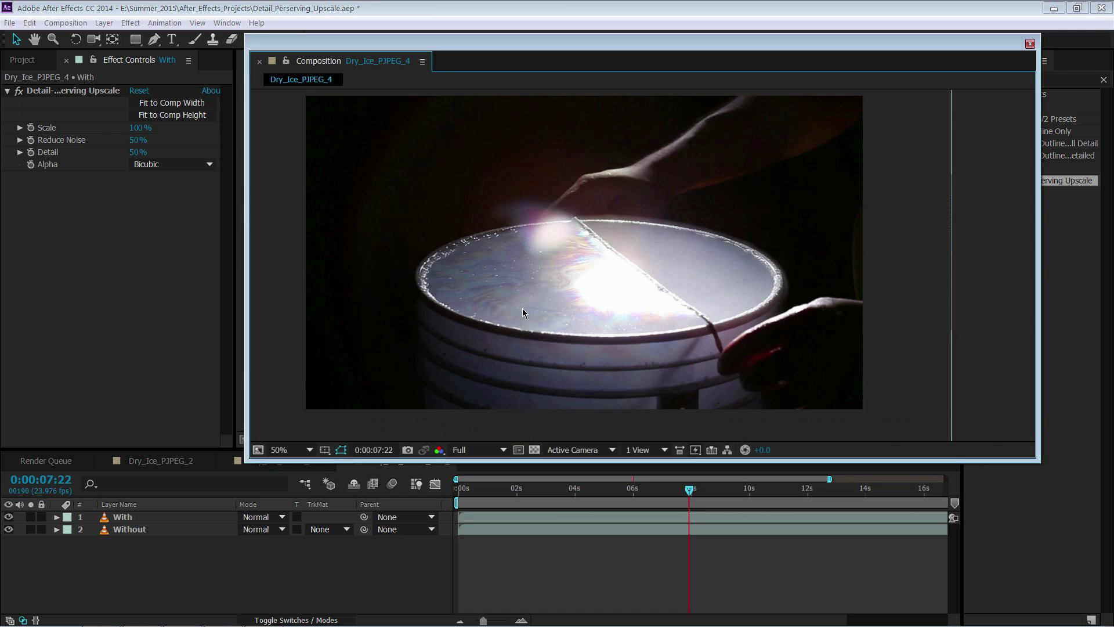
scroll(522, 308, down, 2)
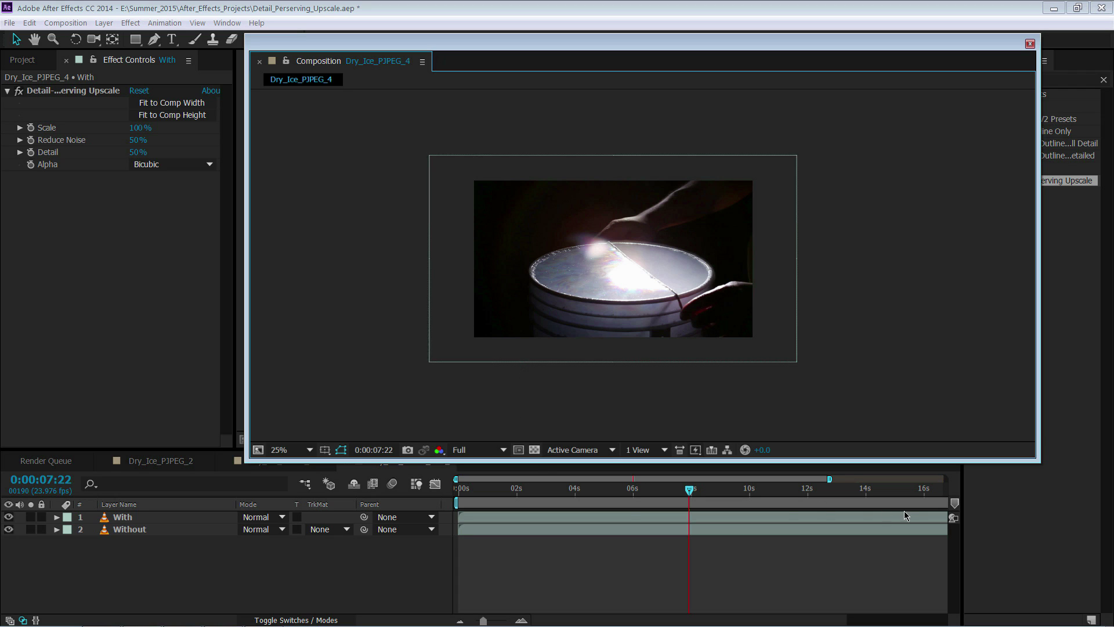
scroll(509, 276, up, 2)
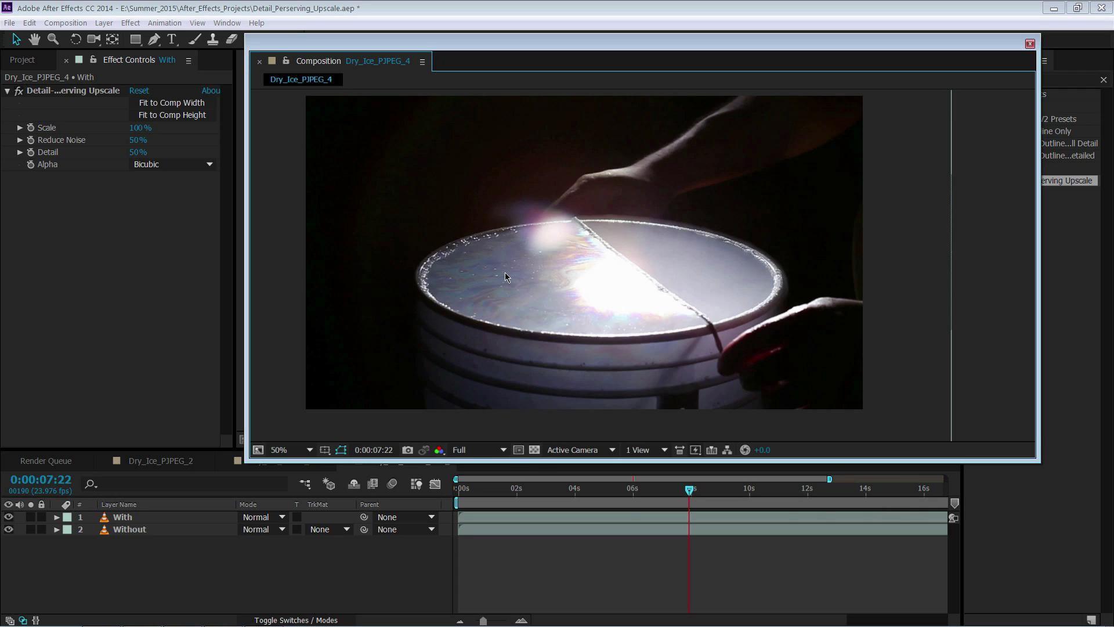
scroll(510, 276, down, 1)
scroll(429, 299, up, 1)
drag(423, 293, 687, 288)
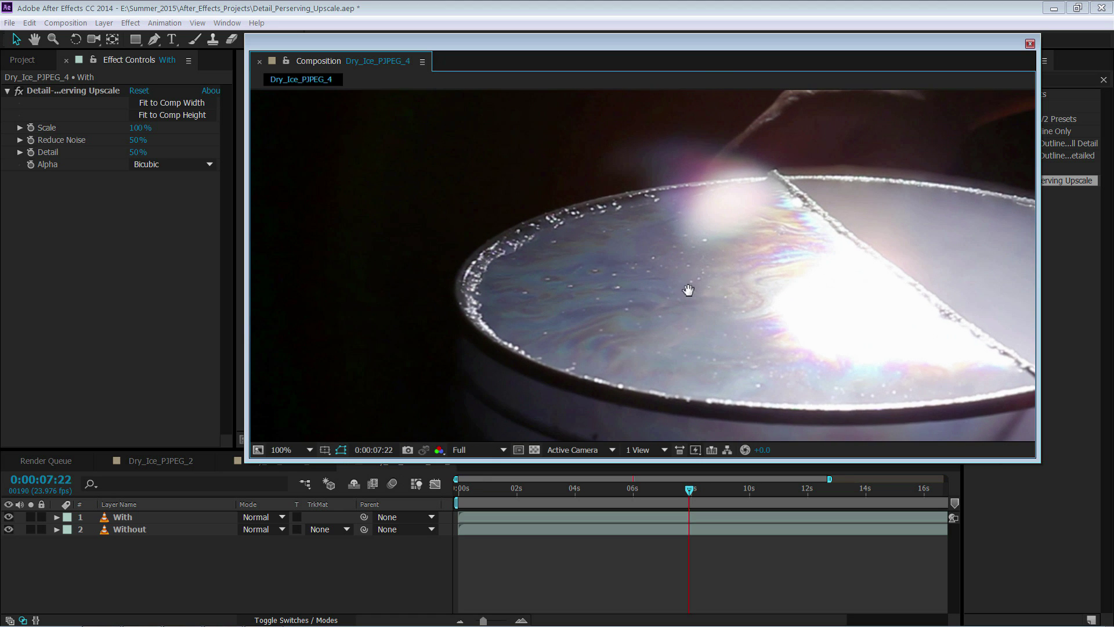
Compare the With layer off and on at 200% magnification, then return to 100%
click(9, 517)
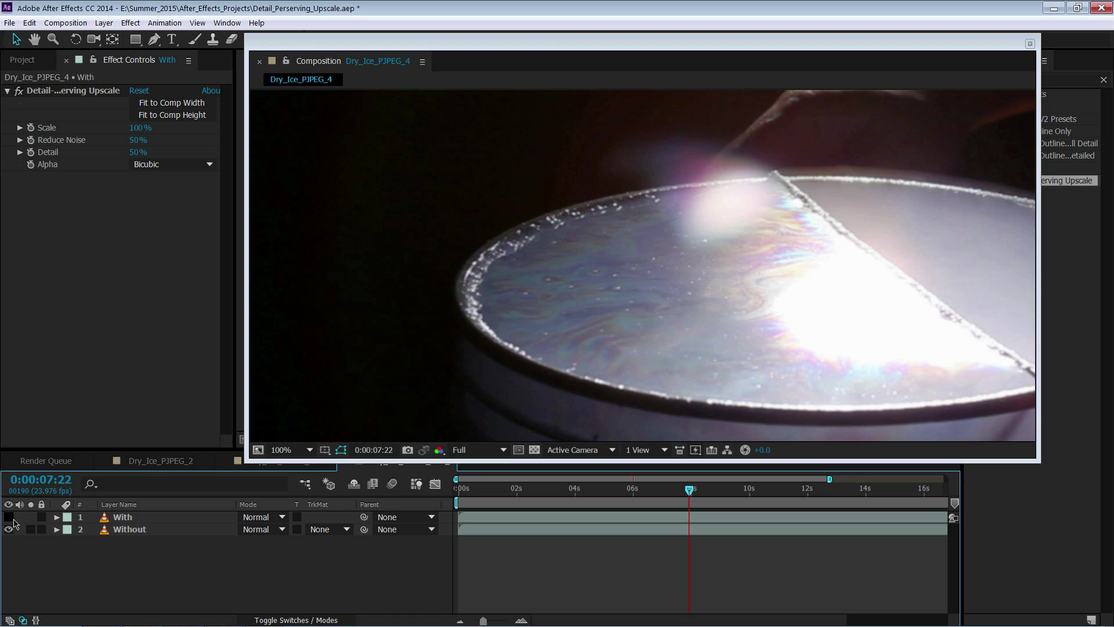
key(period)
click(9, 517)
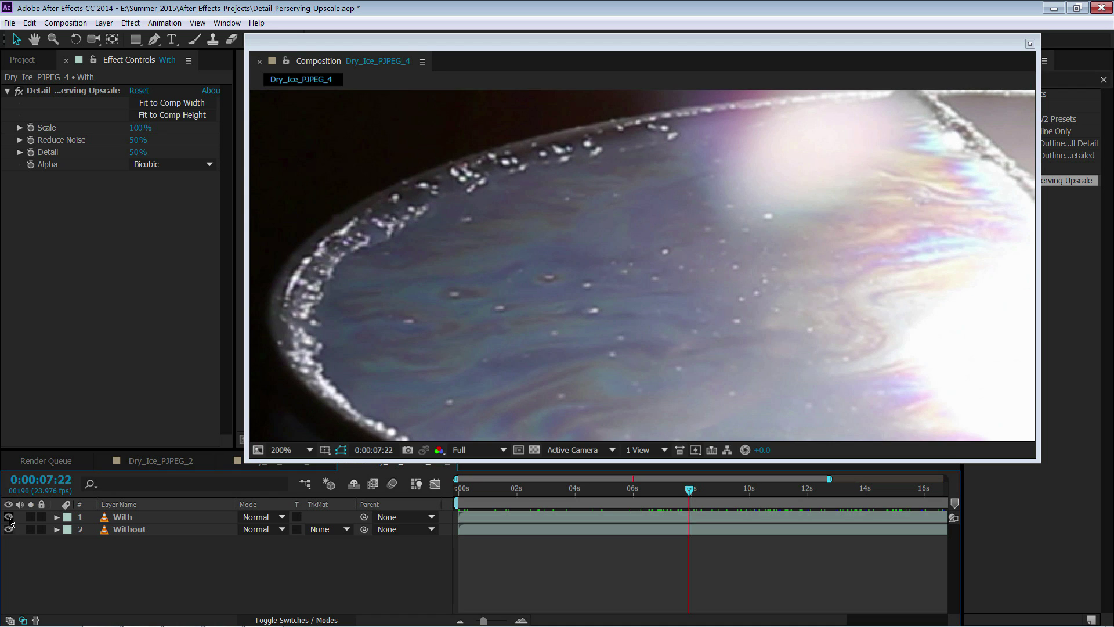
key(comma)
key(comma)
key(comma)
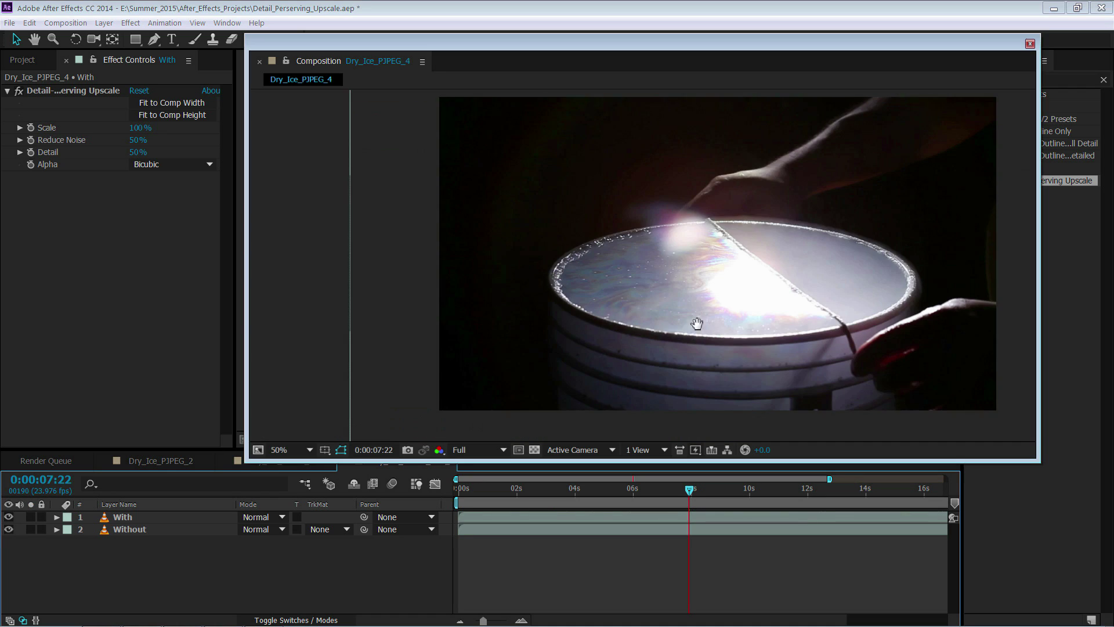
Keep the Program monitor at Fit and scrub Sequence 01 toward the wipe transition
mouse_move(579, 327)
mouse_down()
mouse_move(588, 348)
mouse_move(589, 334)
mouse_up()
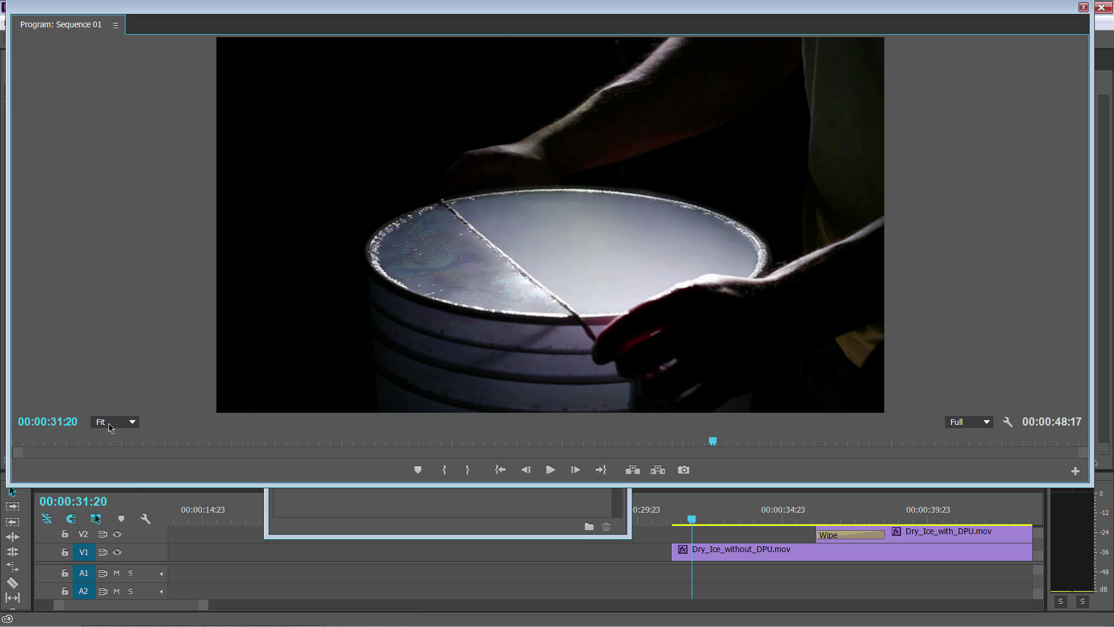
click(113, 423)
click(115, 438)
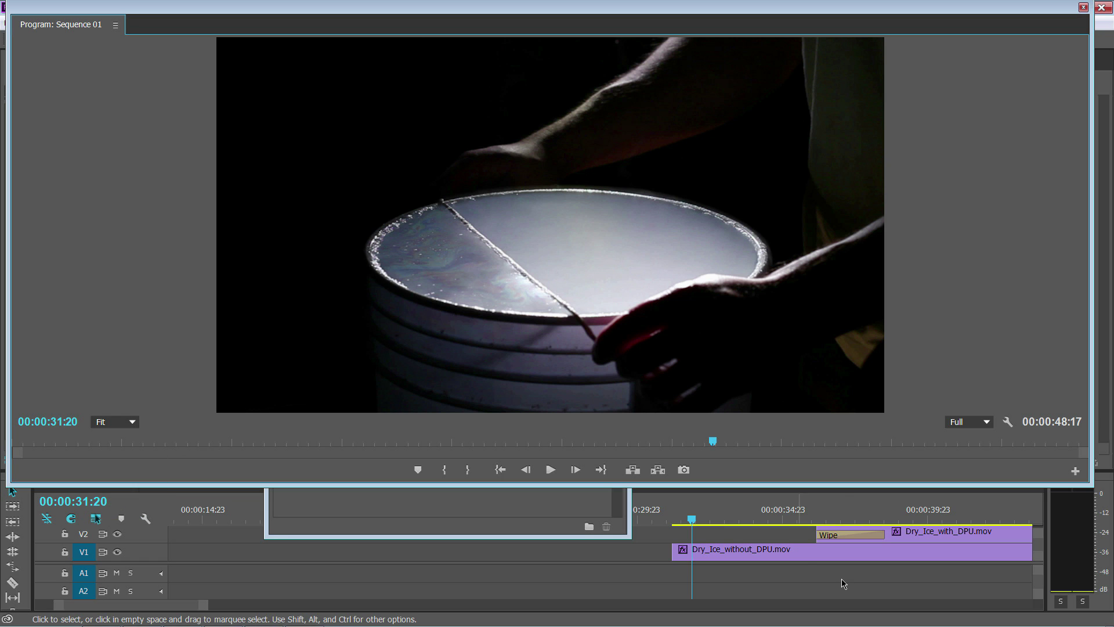
mouse_move(674, 526)
mouse_down()
mouse_move(742, 527)
mouse_move(679, 525)
mouse_up()
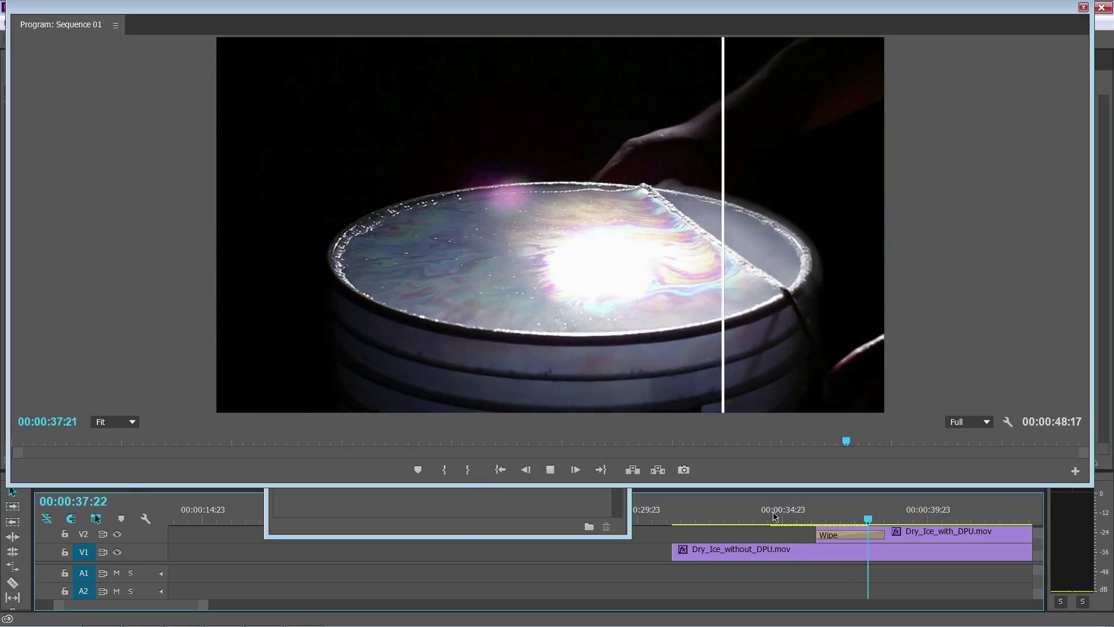
Stop playback and scrub back and forth across the Wipe between the without- and with-DPU clips
key(space)
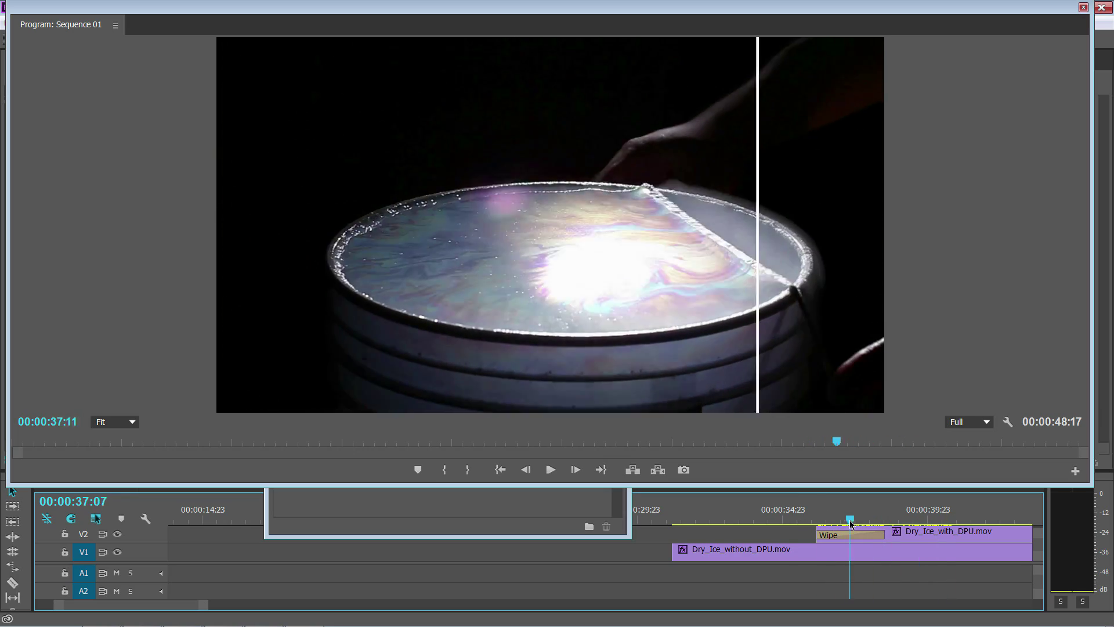
drag(850, 522, 883, 532)
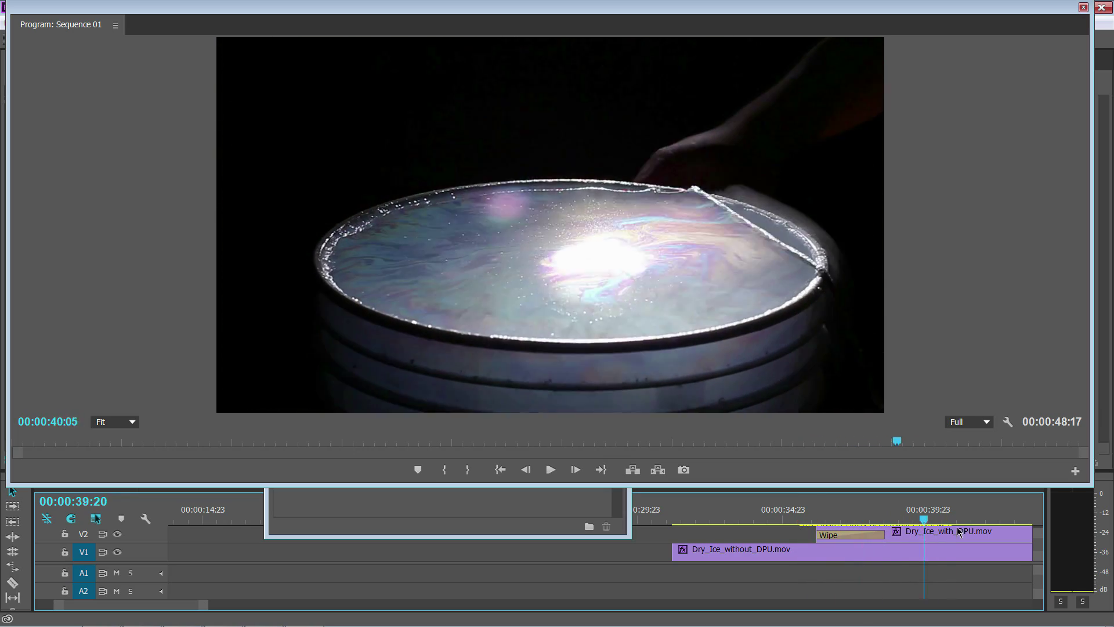
drag(806, 531, 864, 530)
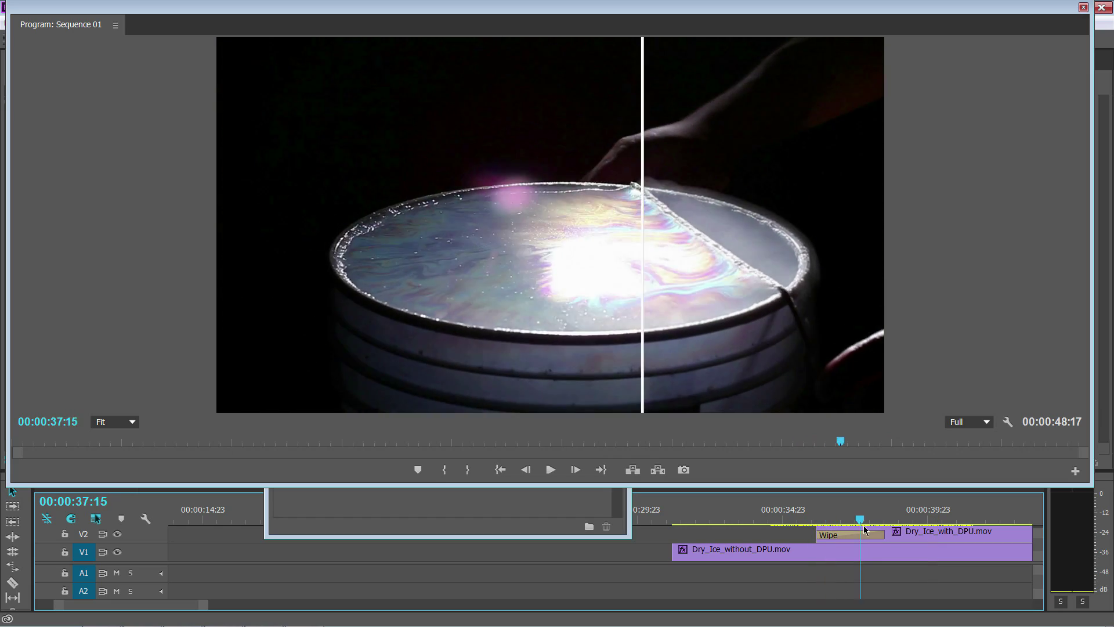
drag(984, 518, 861, 520)
drag(954, 517, 872, 522)
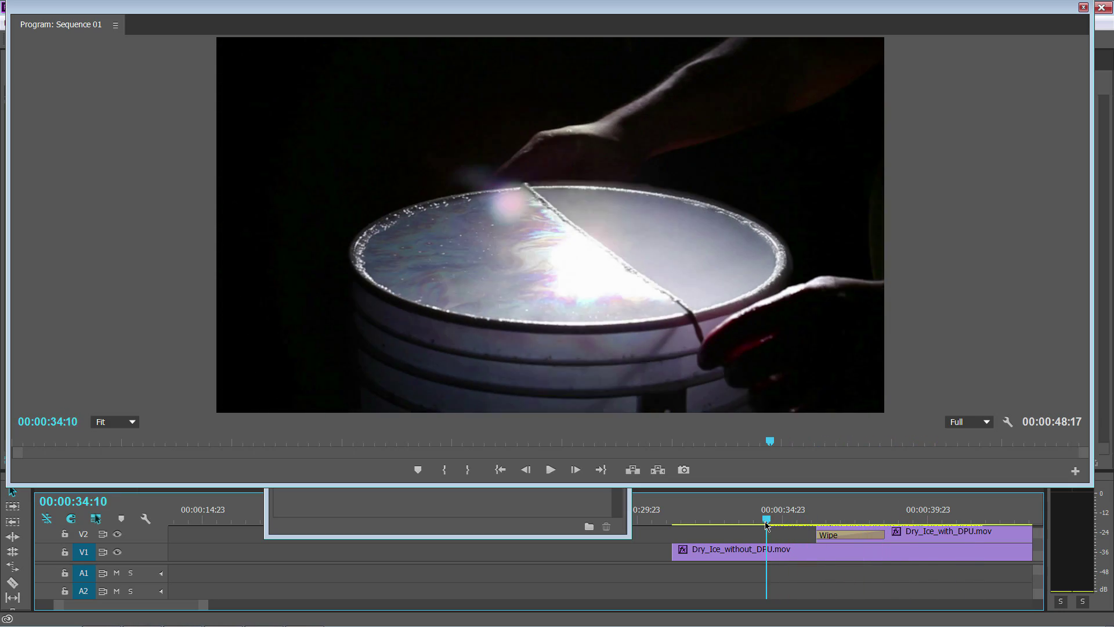